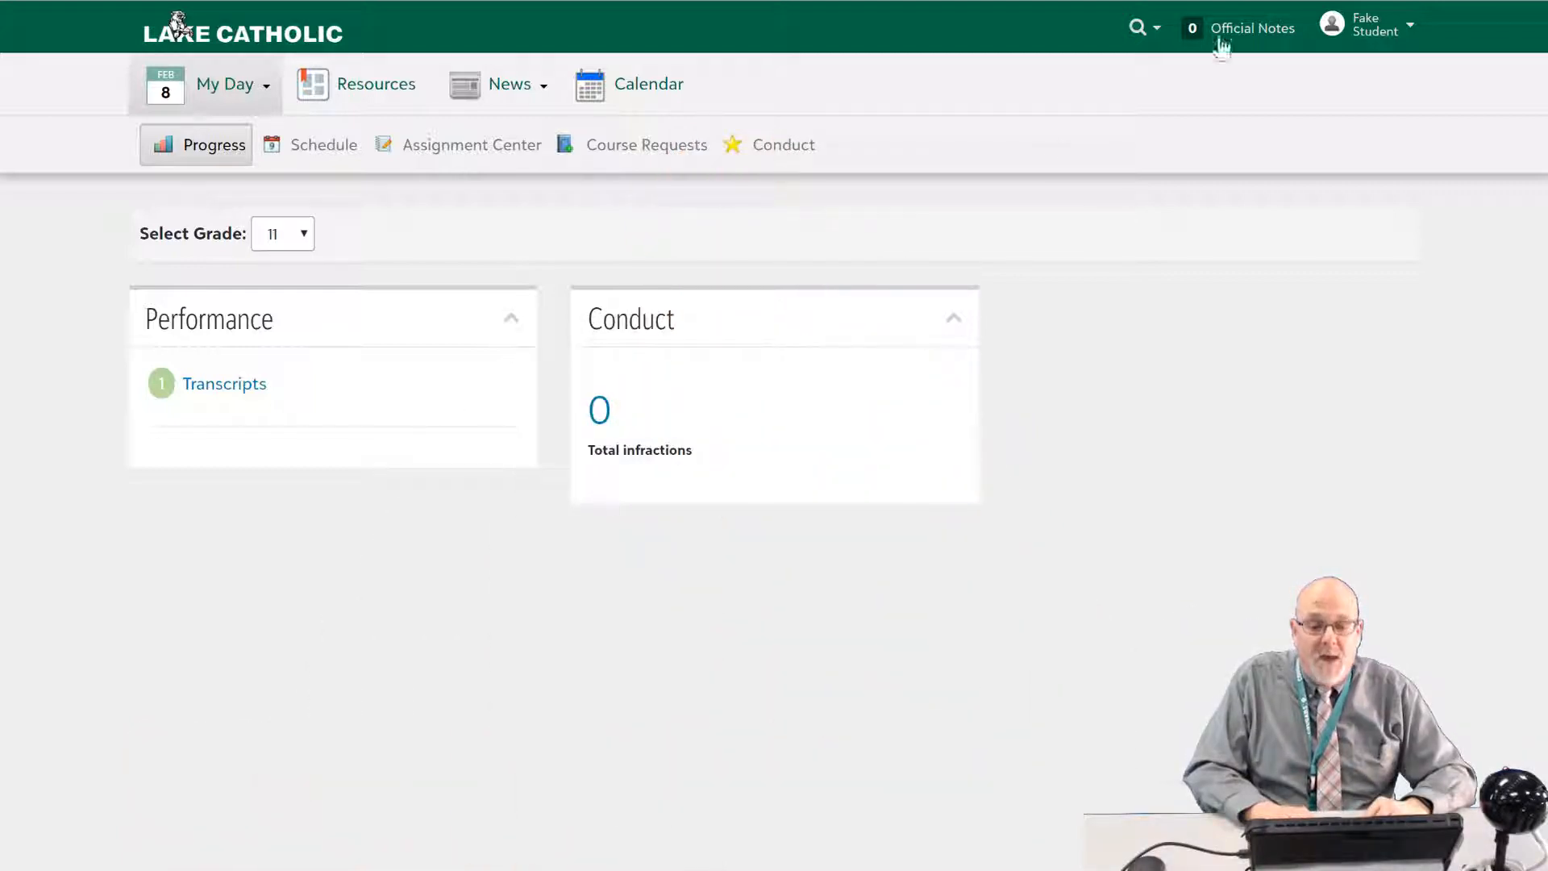
Step: Open the course requests page and request Architecture and Mechanical Drawing from the Business & Technology offerings
left_click(654, 153)
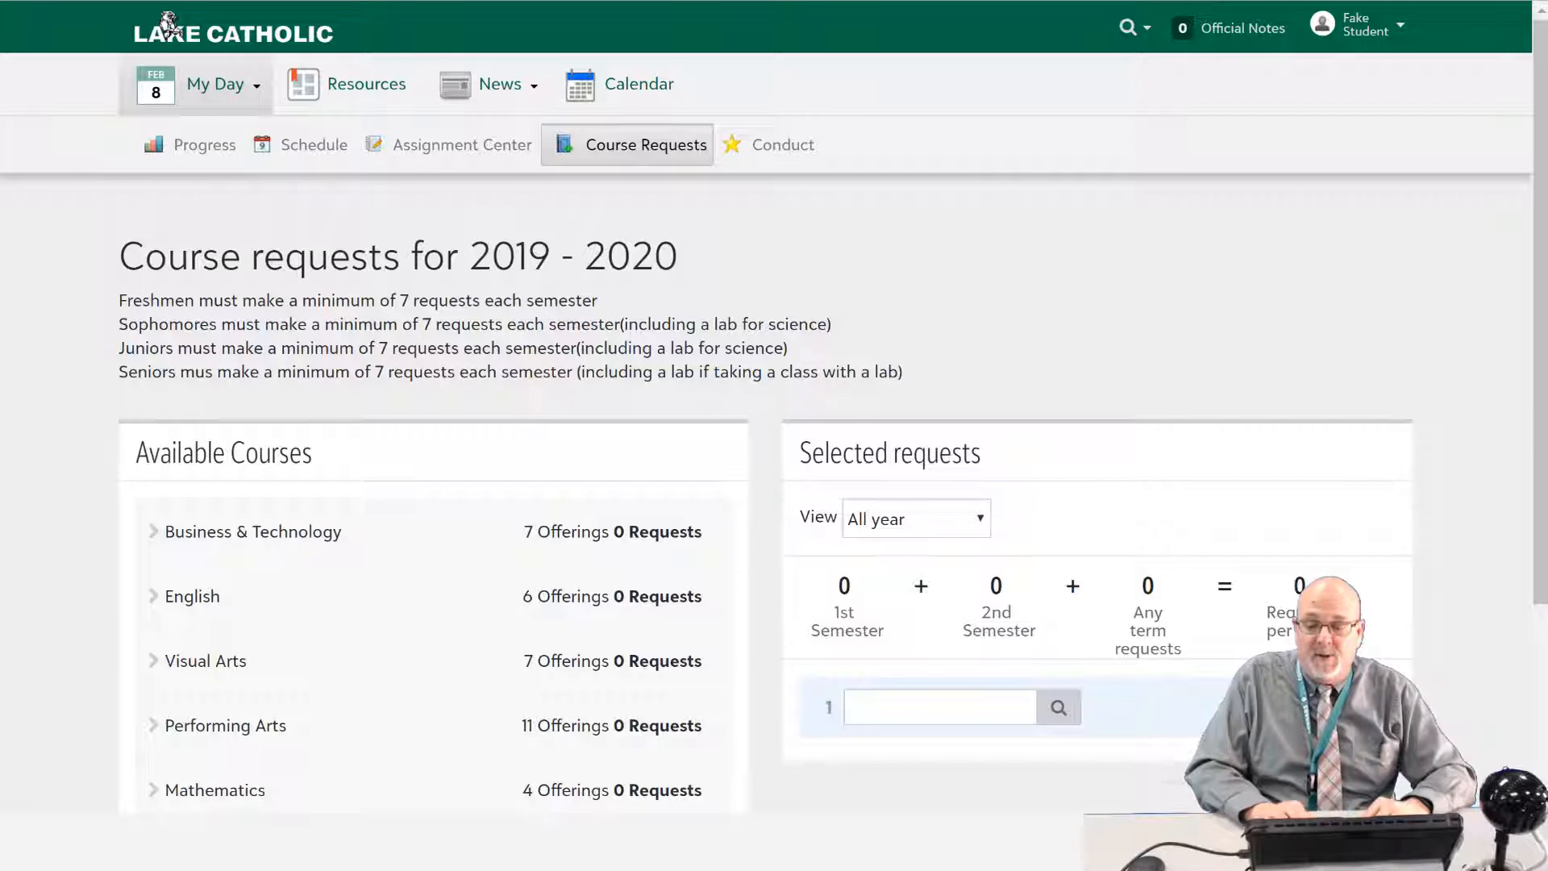
left_click_drag(1542, 470, 1543, 626)
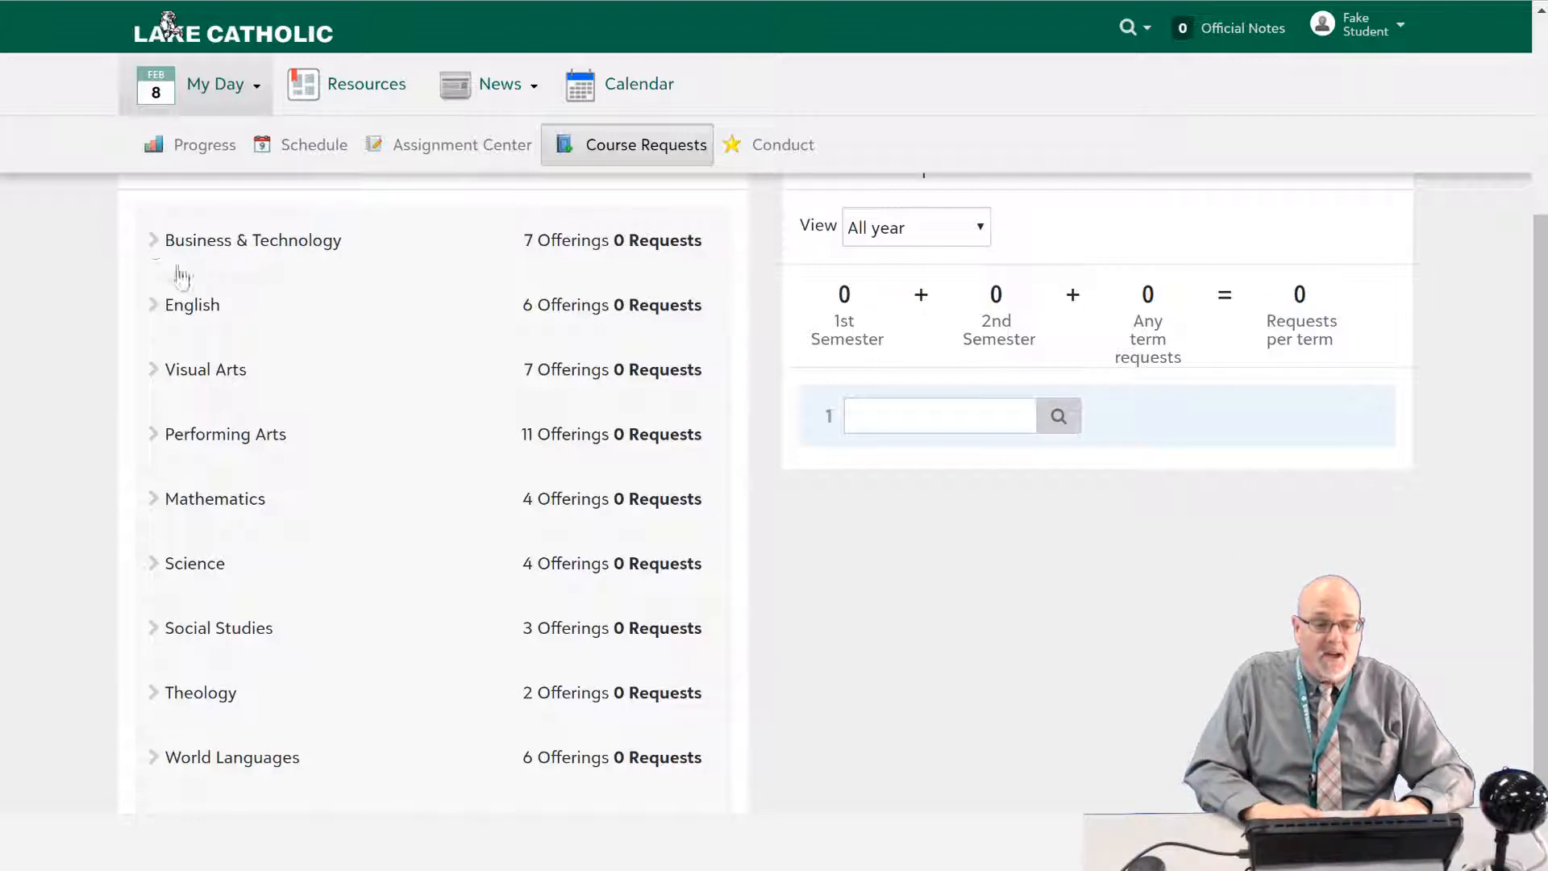
left_click(154, 241)
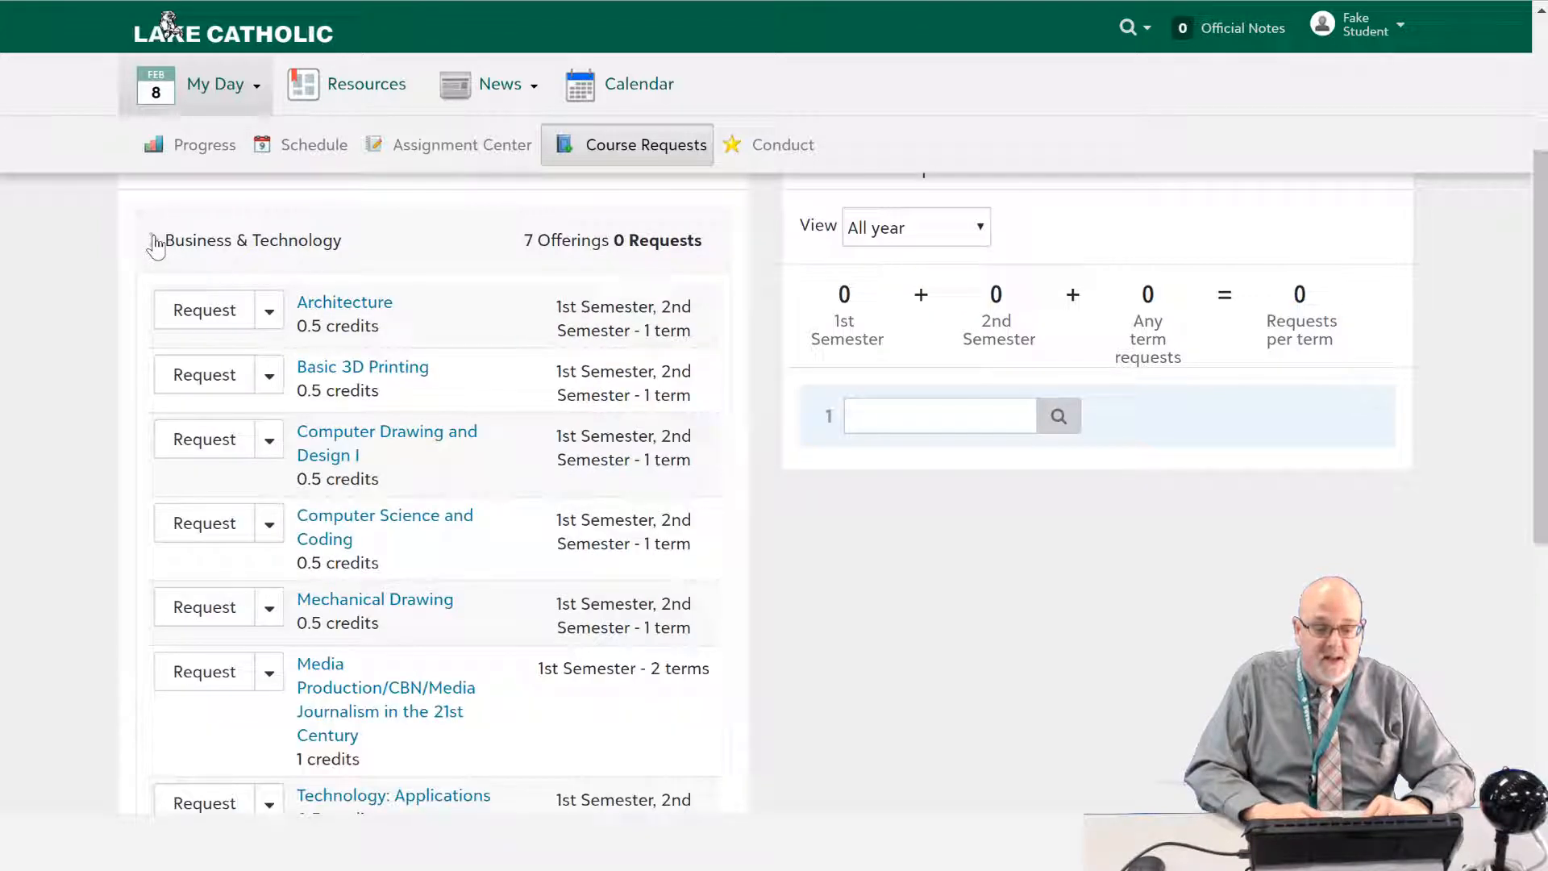
left_click(206, 311)
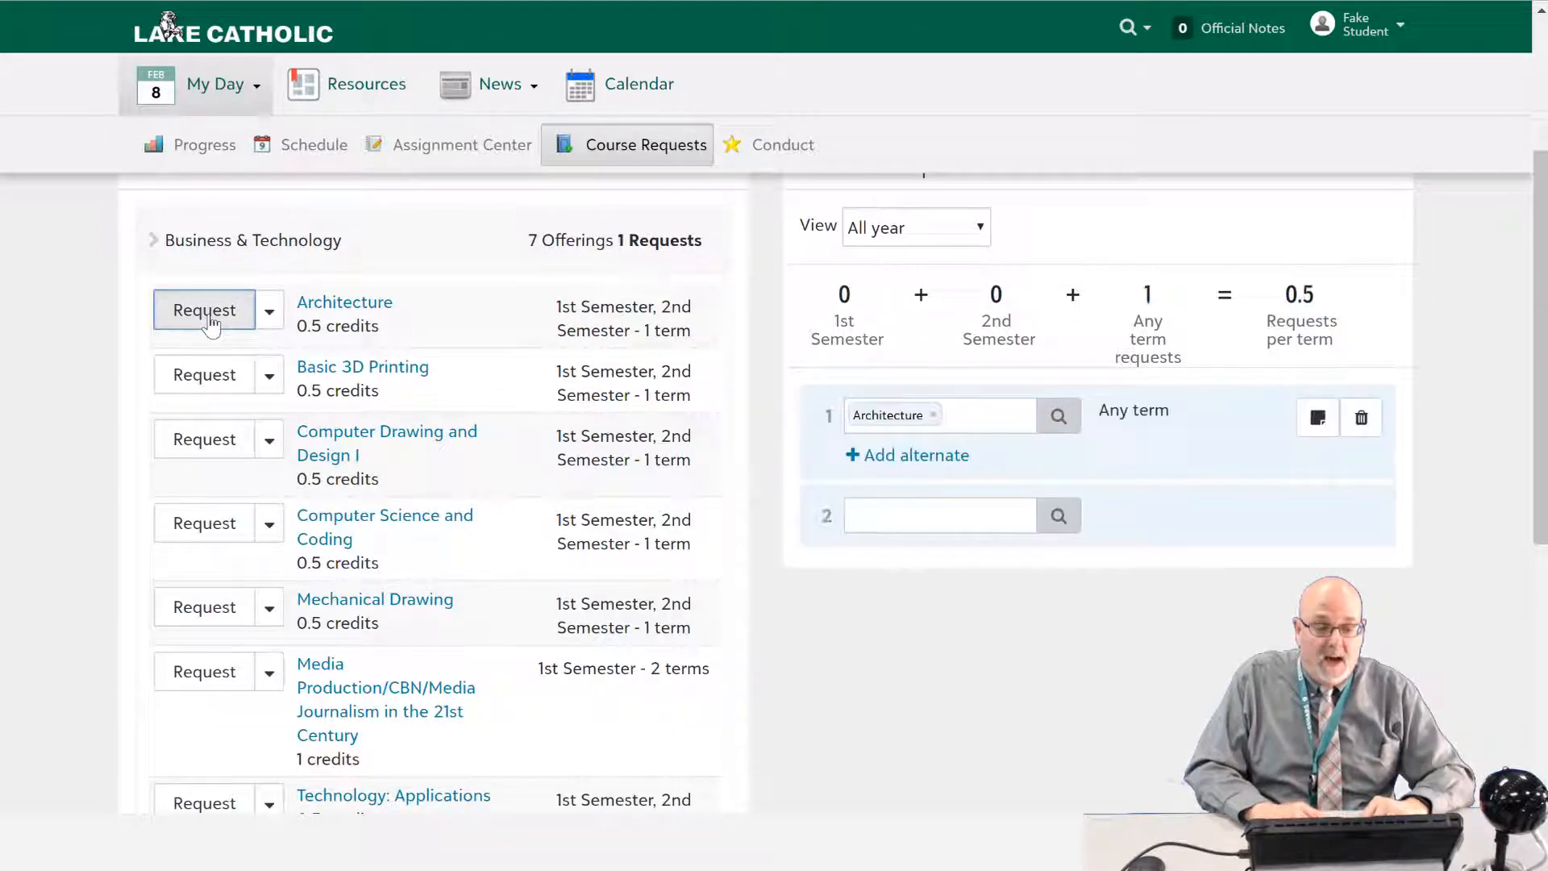
left_click(203, 606)
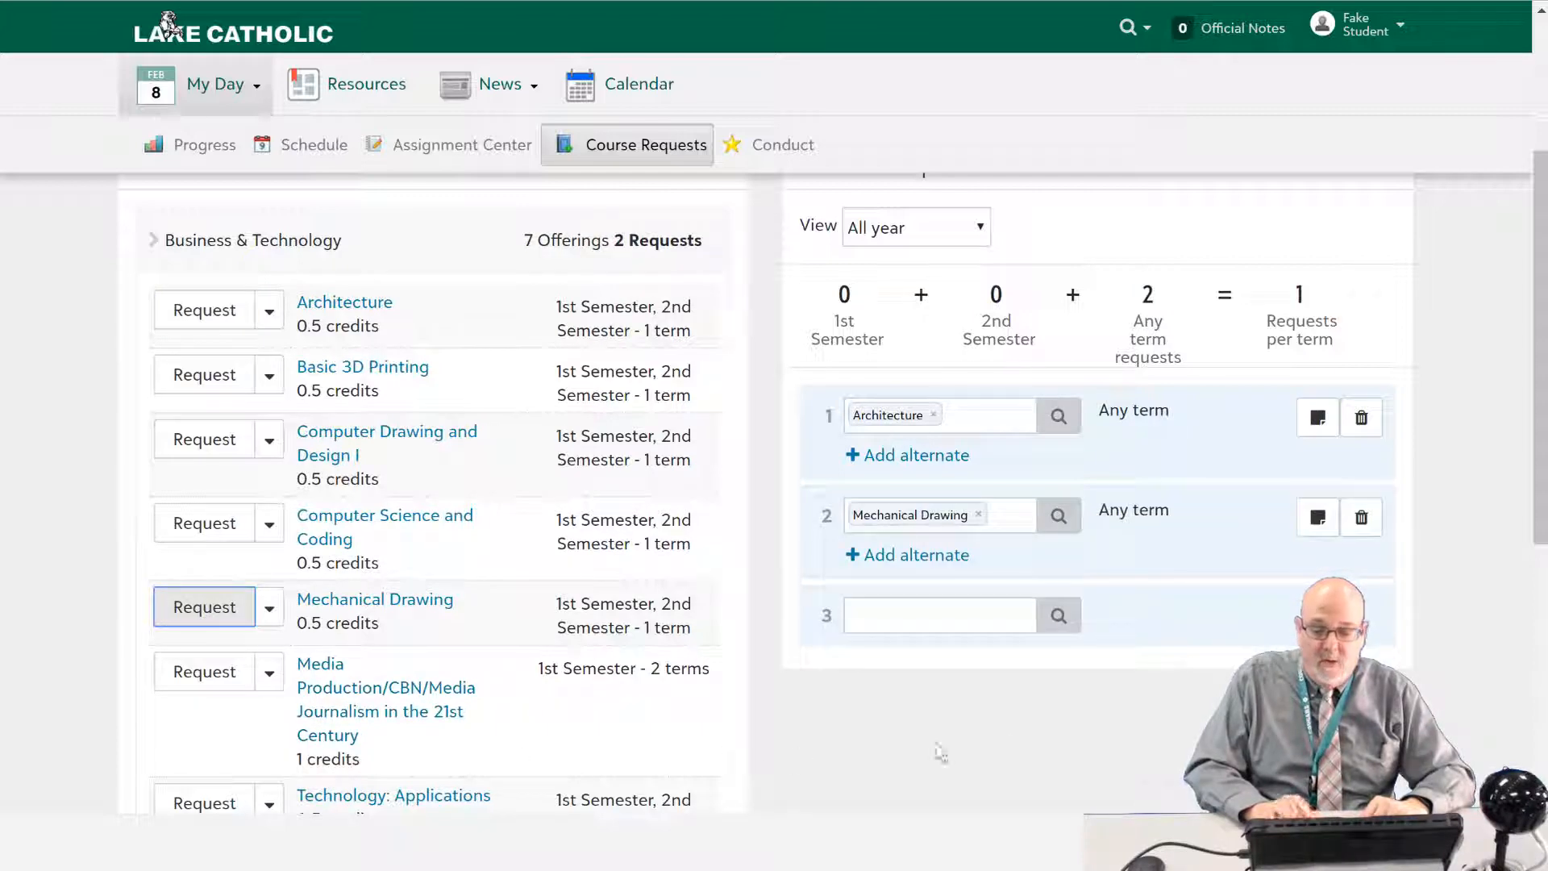
Step: Request English 12 from the English offerings and College Algebra from the Mathematics offerings
left_click_drag(1527, 571, 1521, 758)
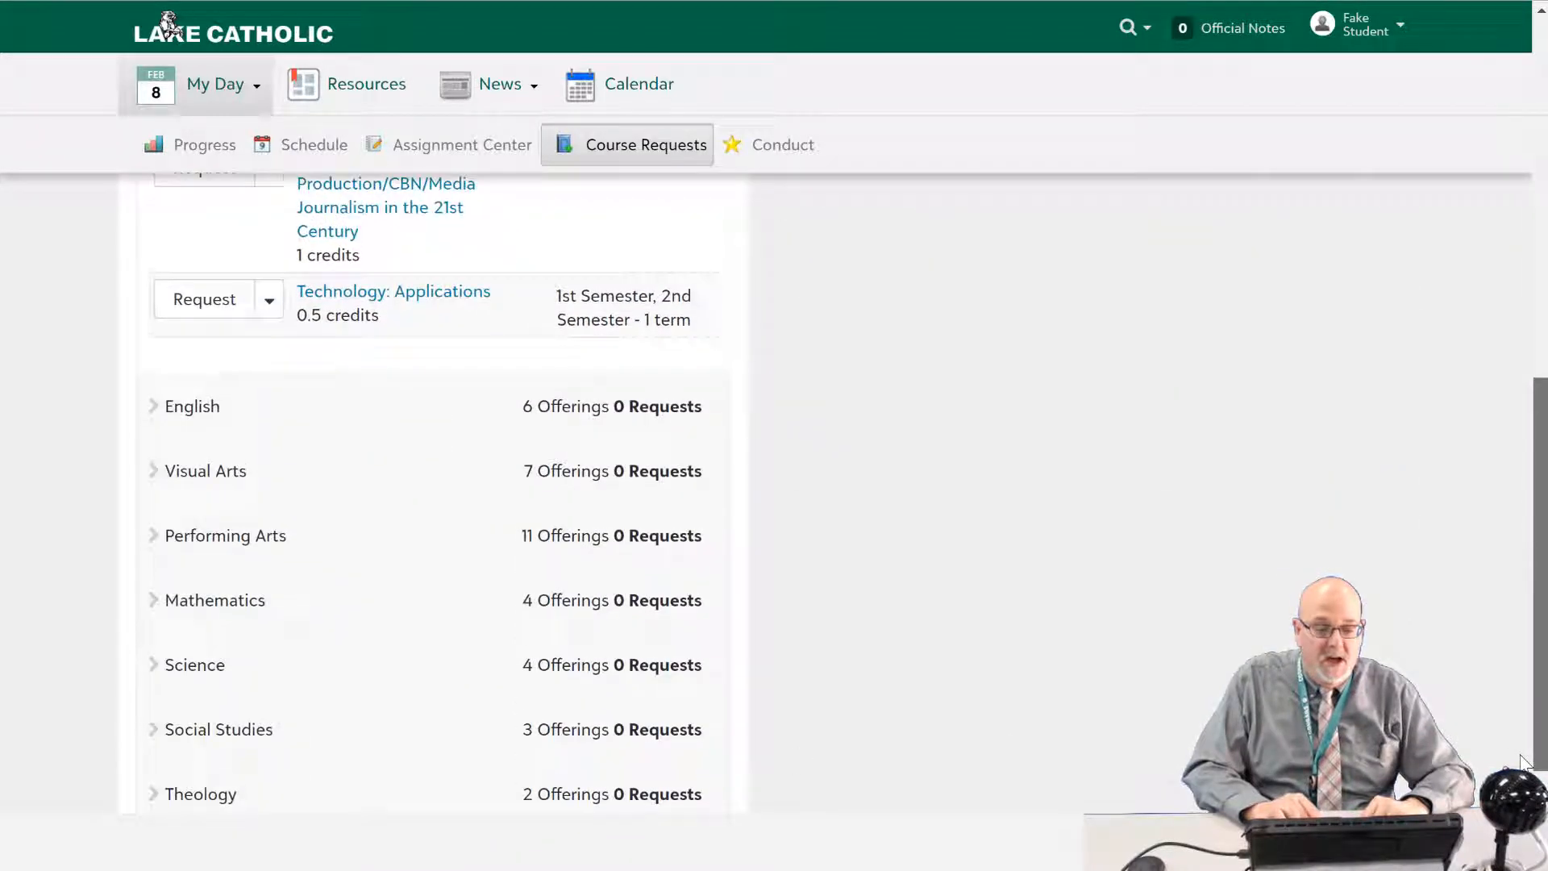
left_click(179, 408)
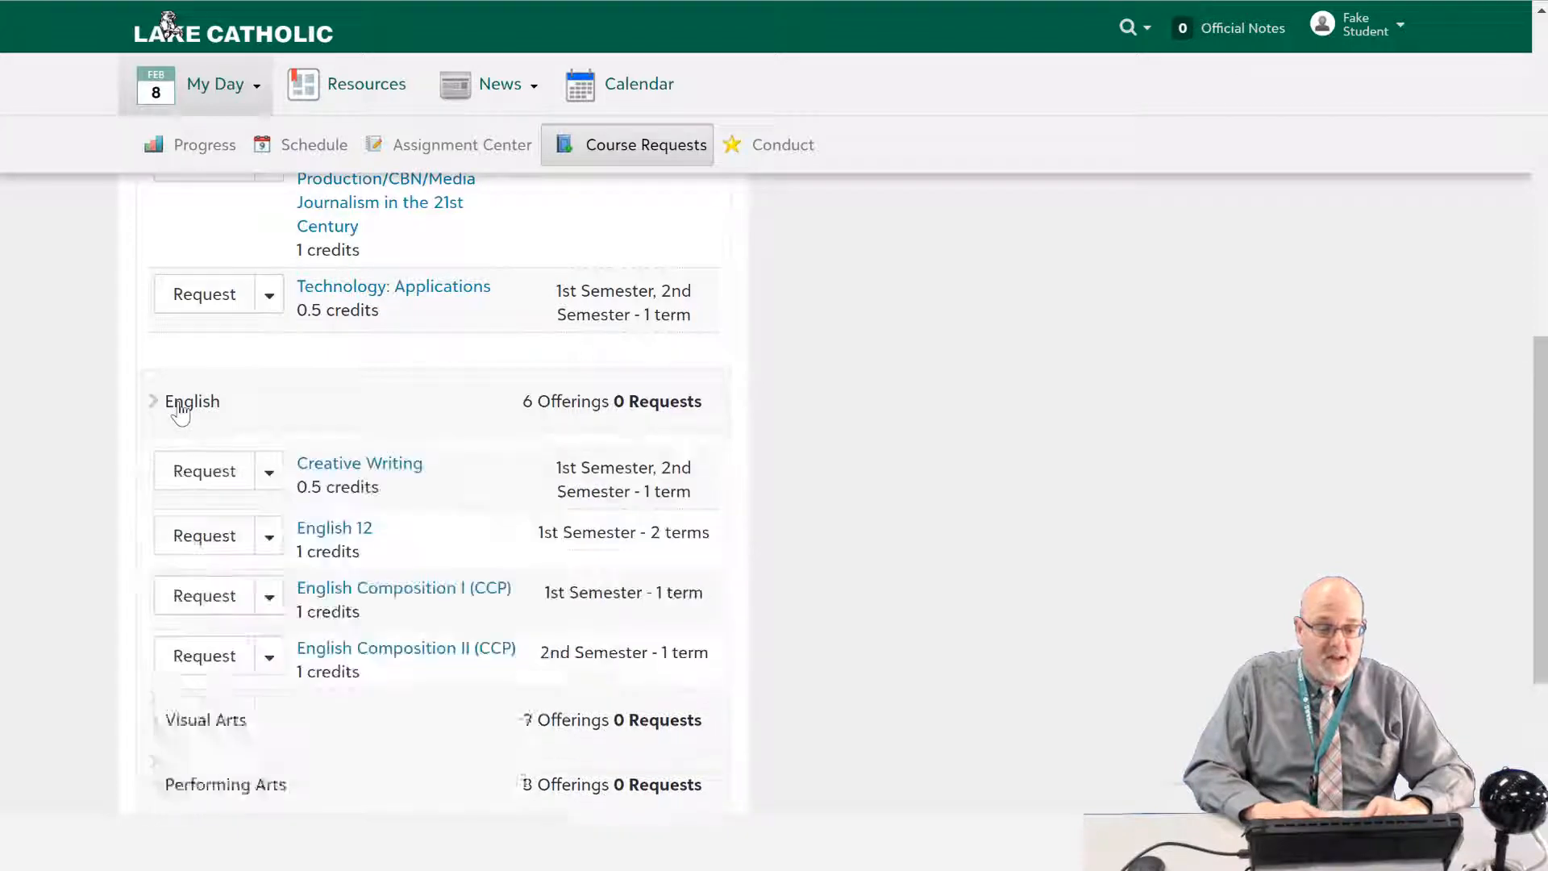
left_click(204, 539)
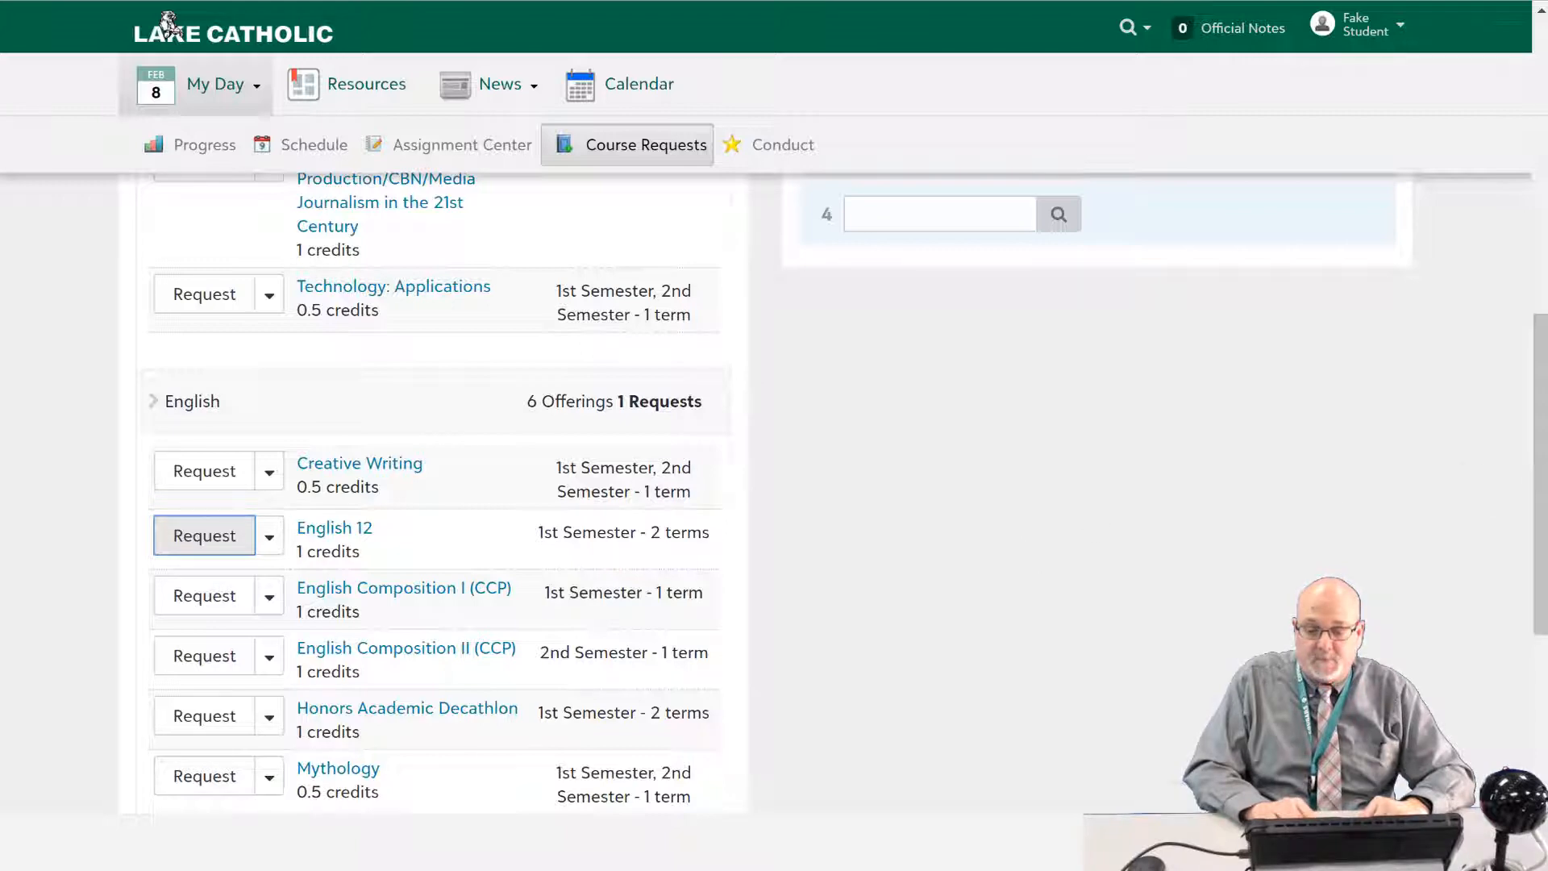
left_click_drag(1540, 500, 1540, 711)
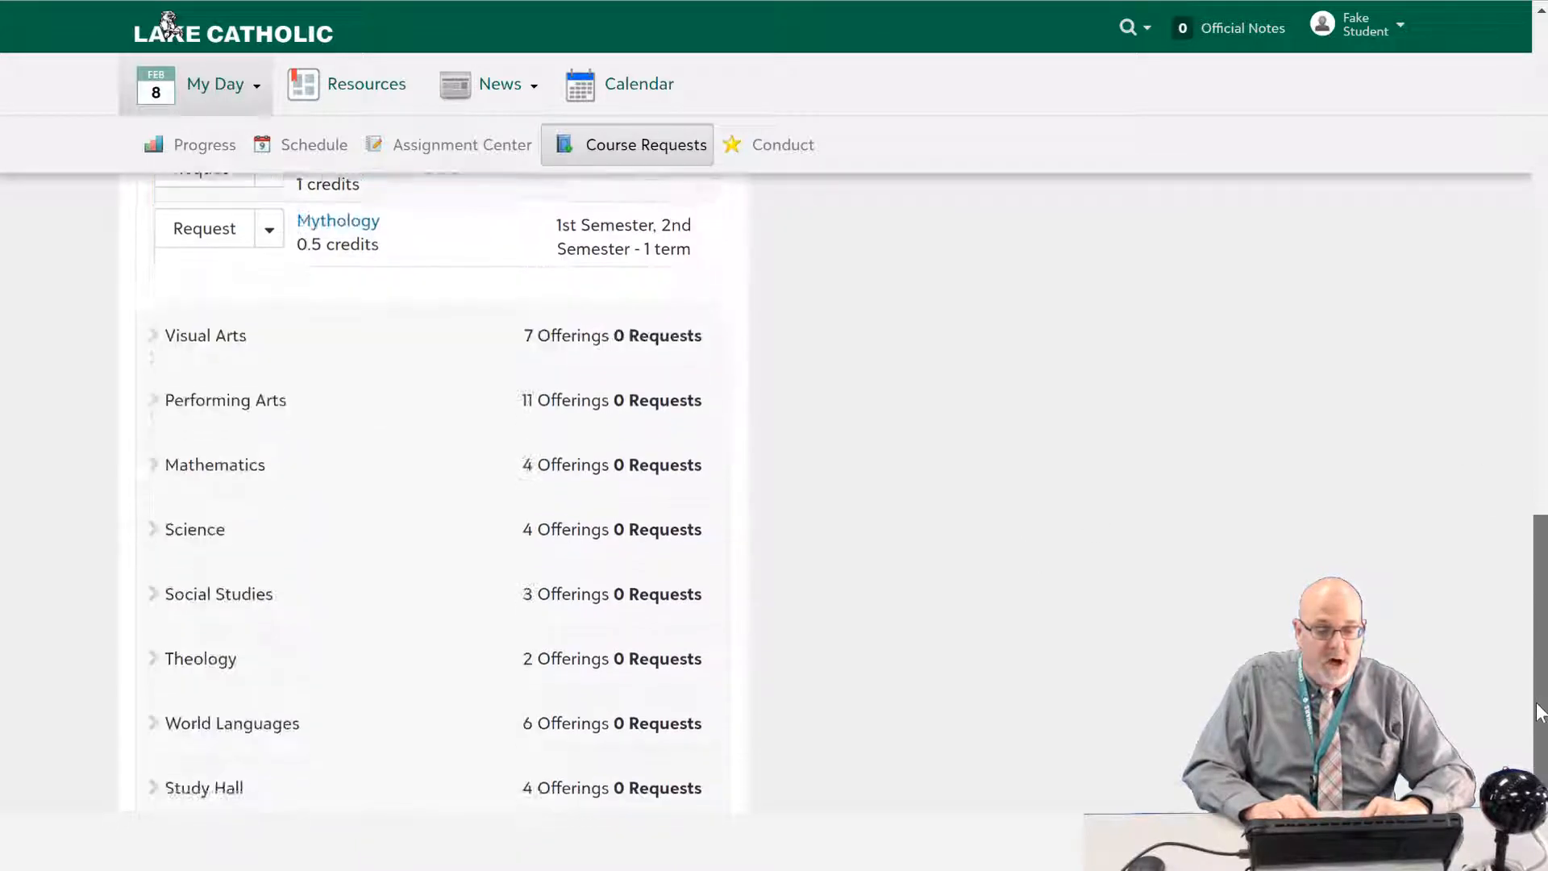
left_click(222, 425)
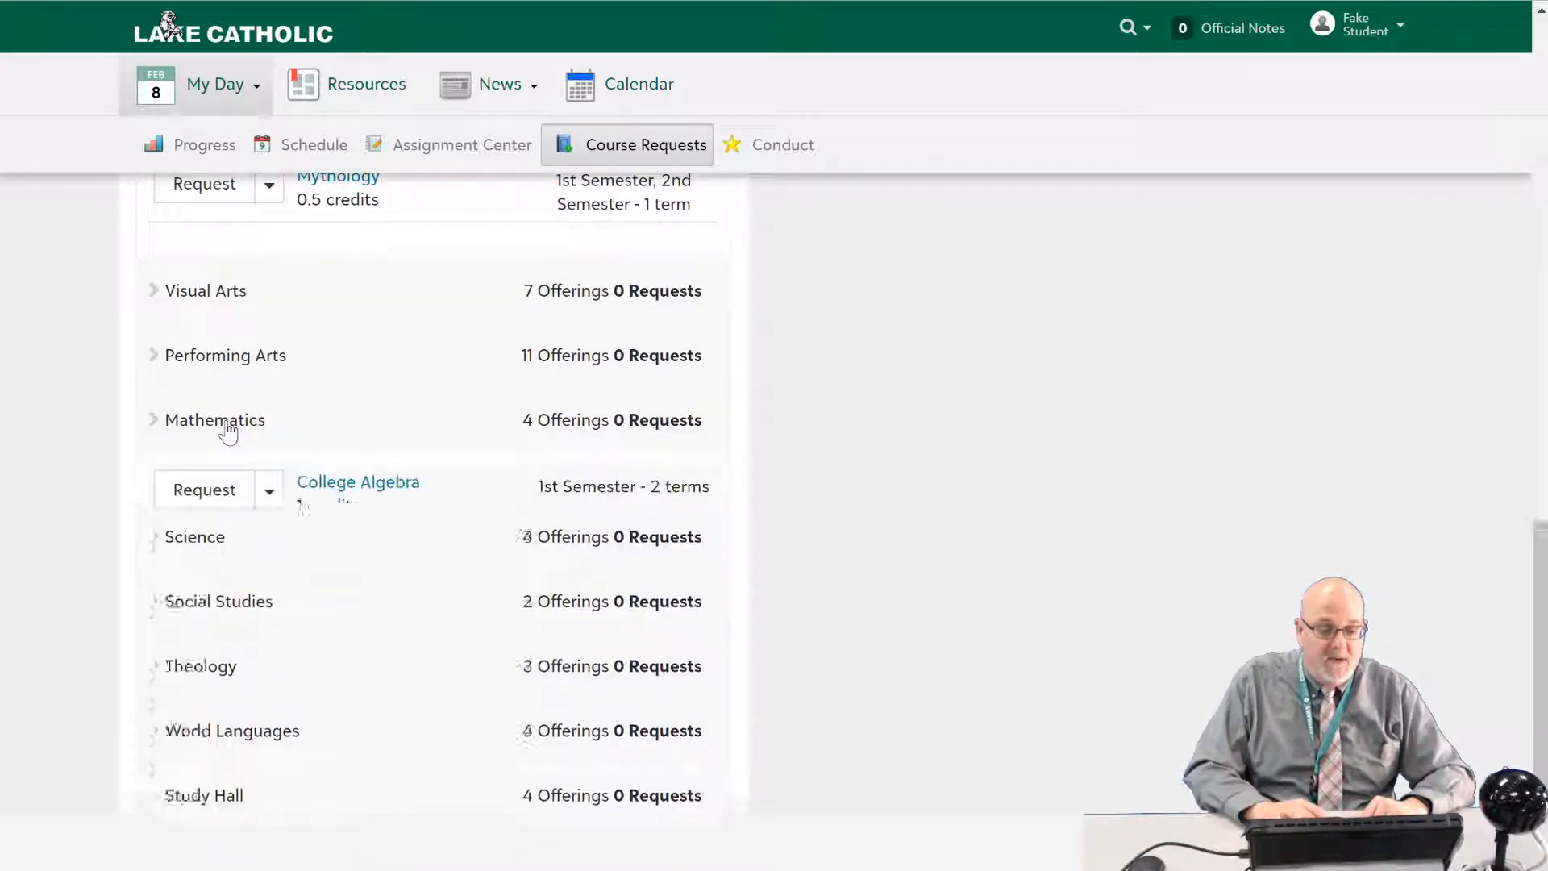
left_click(190, 498)
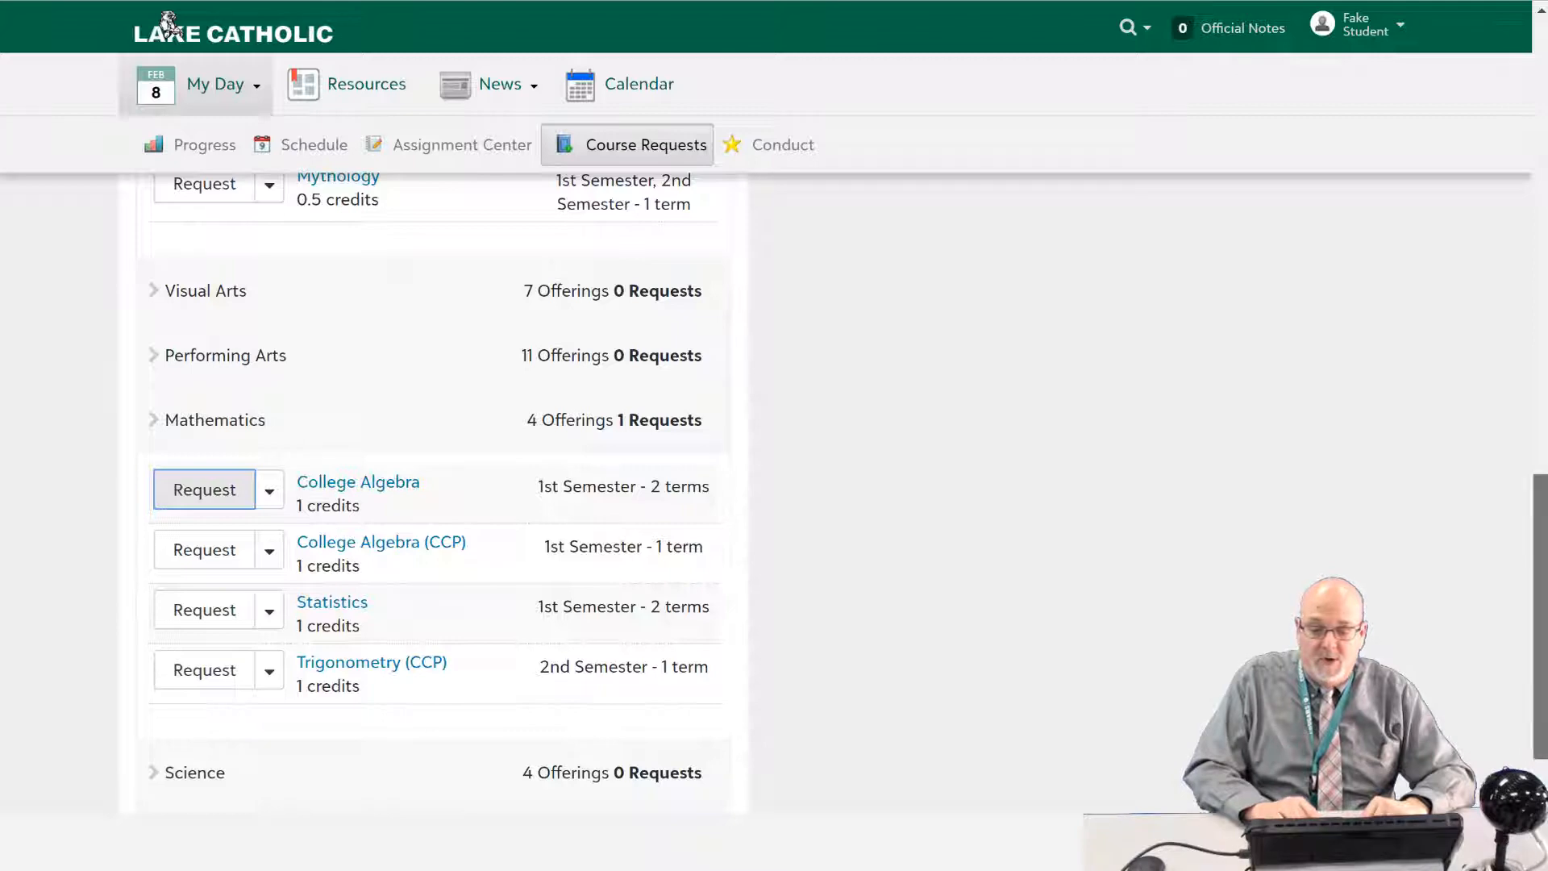
Step: Request Physics and Physics Lab from the Science offerings
scroll(1499, 561, "down", 4)
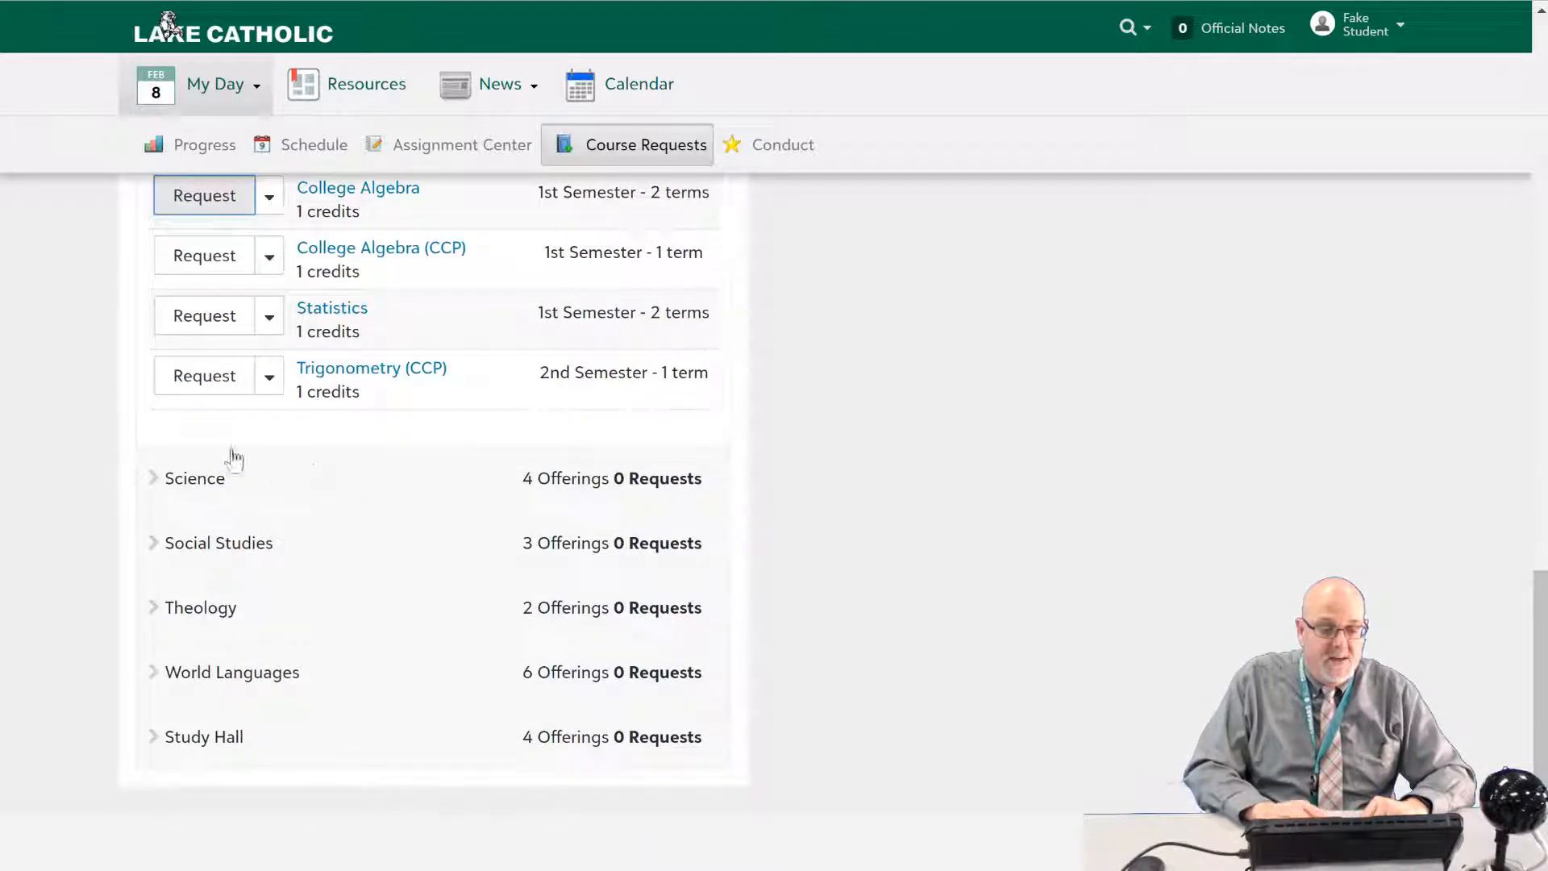
left_click(201, 484)
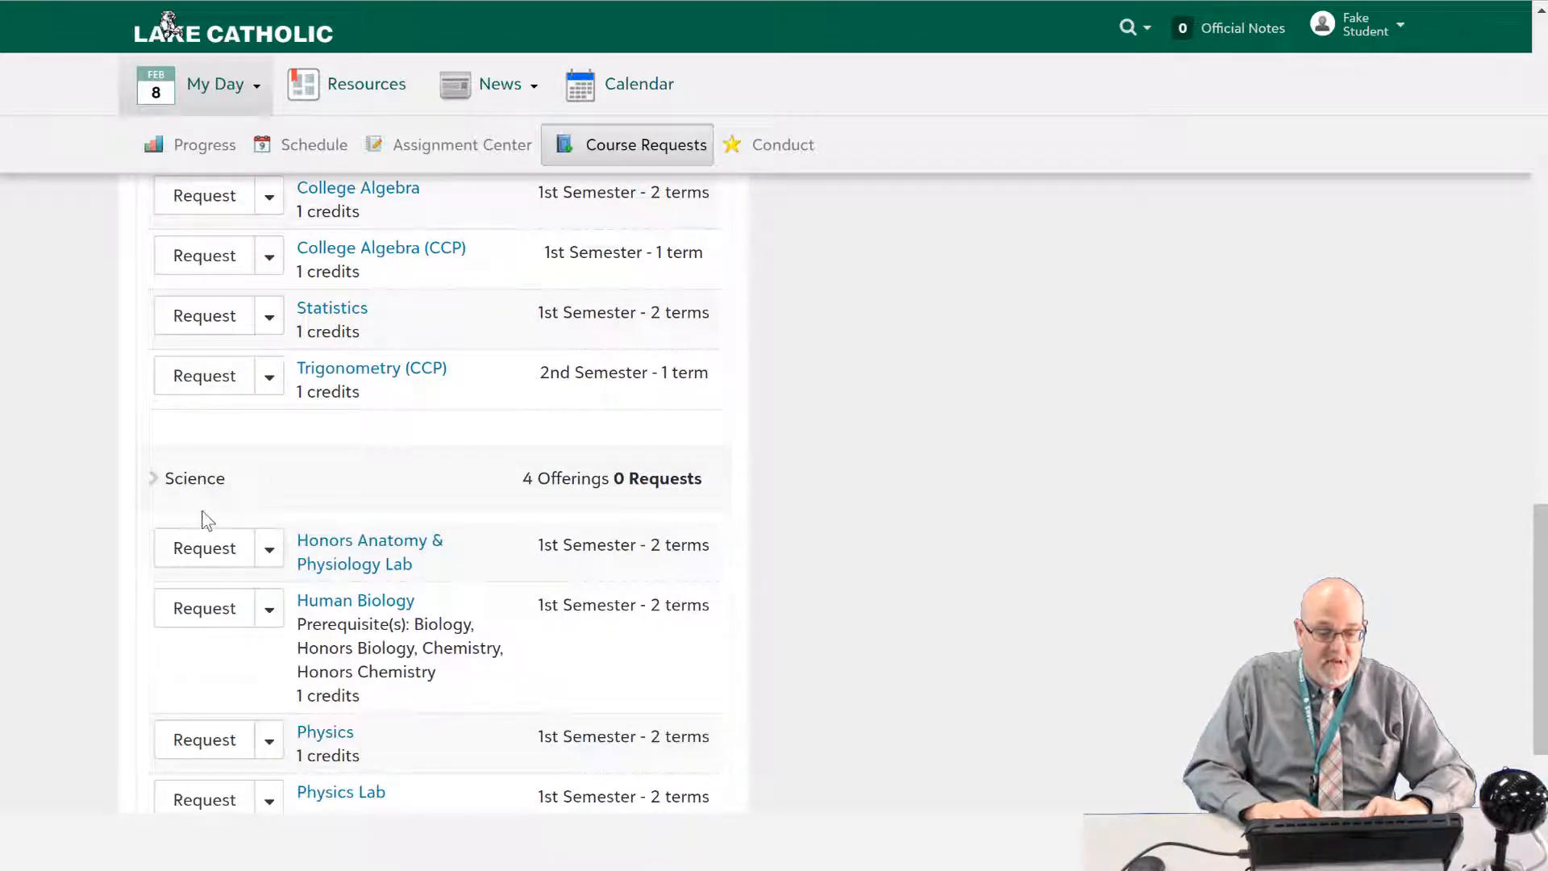
left_click(188, 740)
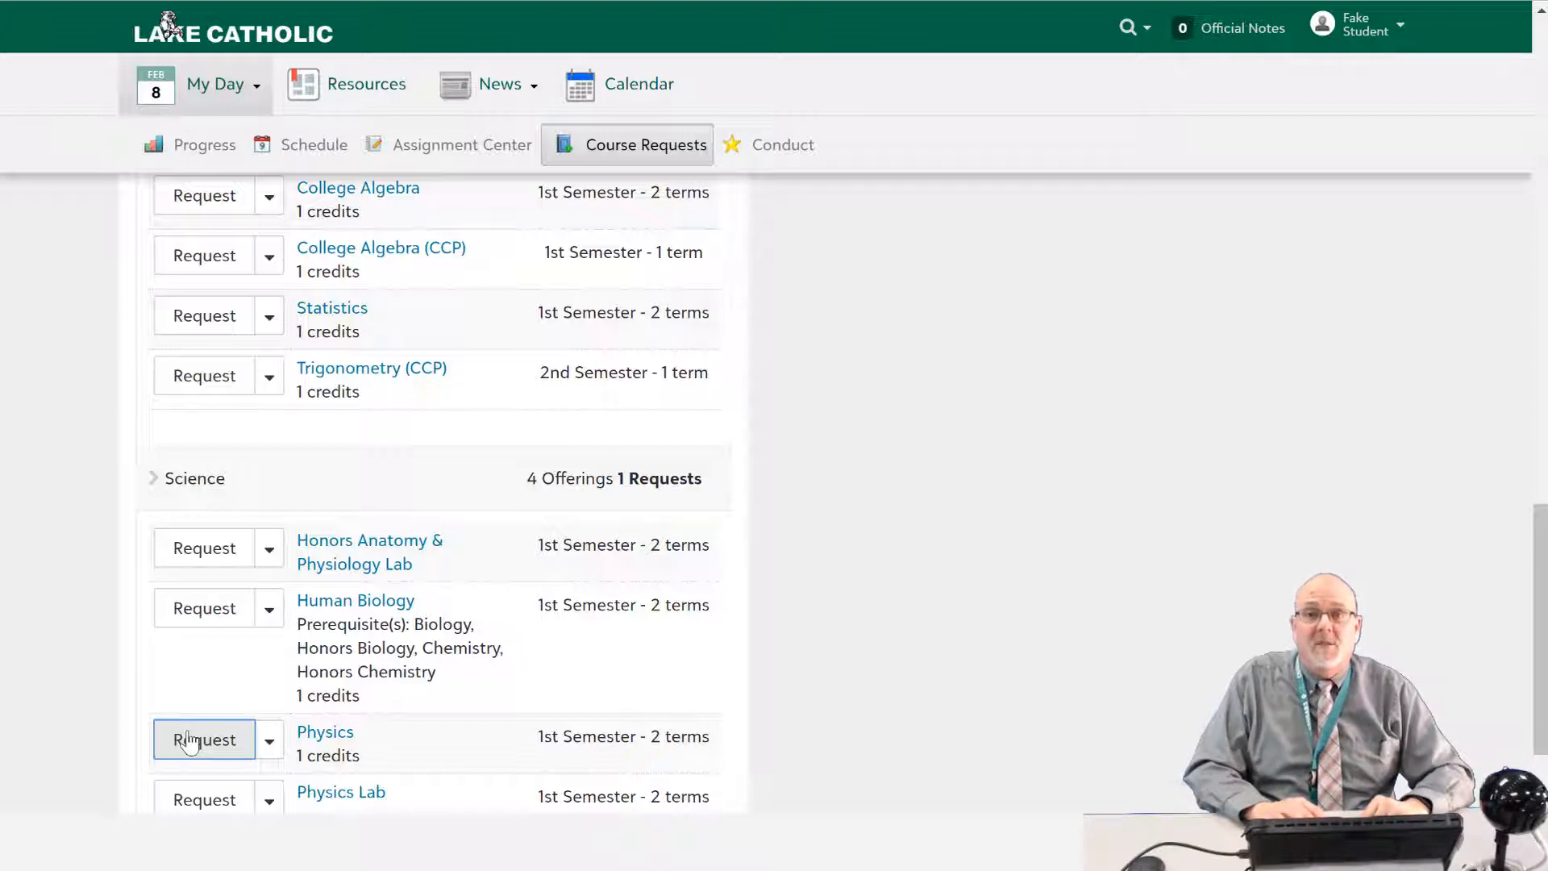
left_click(184, 798)
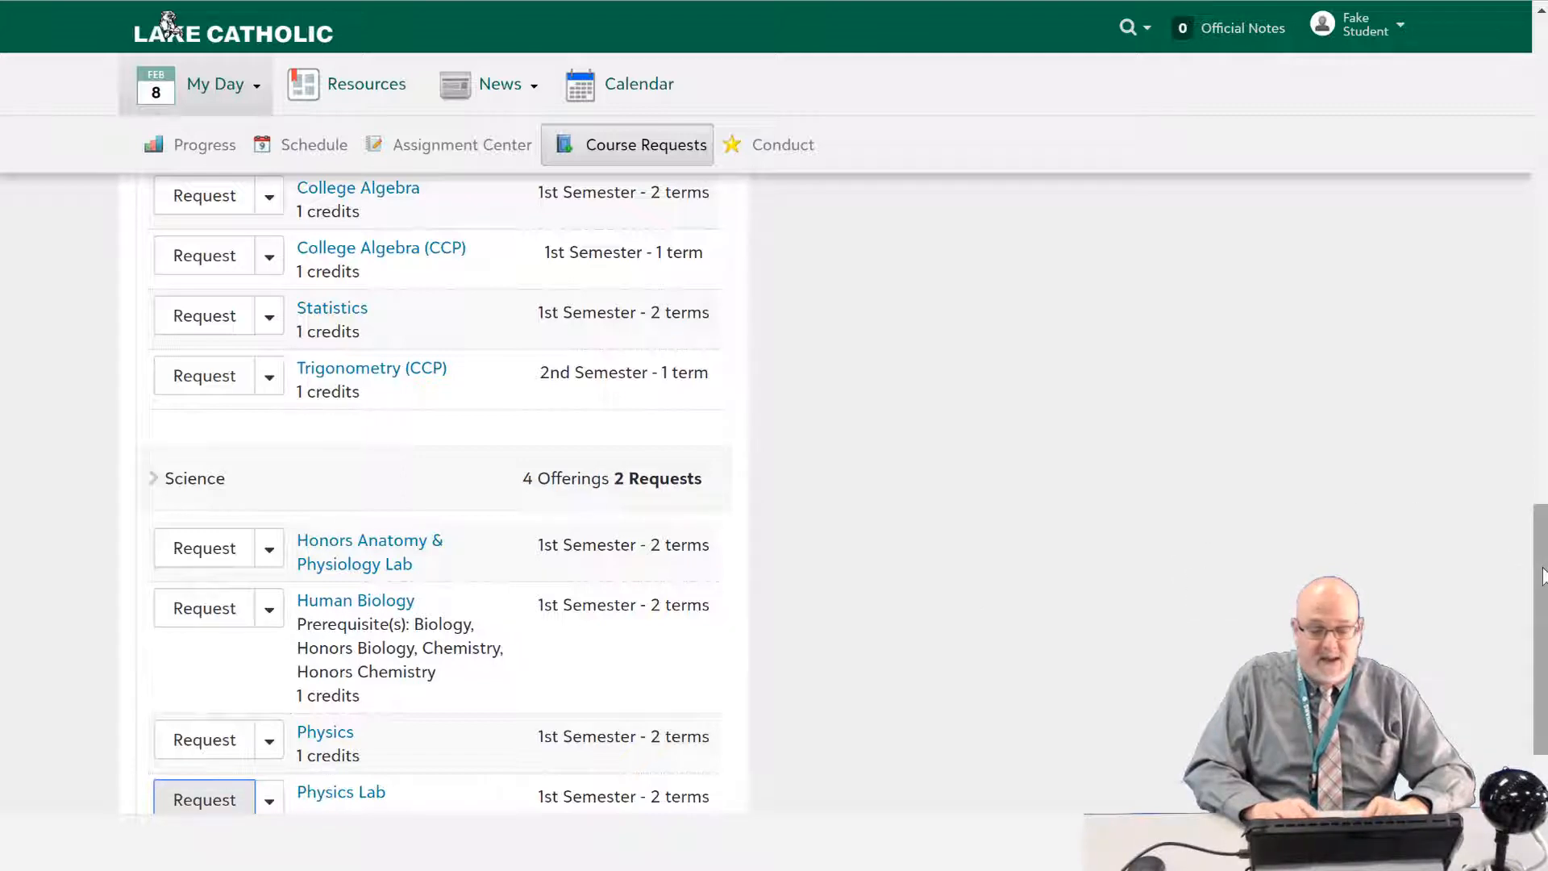
Step: Request Criminology and Sociology from the Social Studies offerings
left_click_drag(1538, 569, 1545, 693)
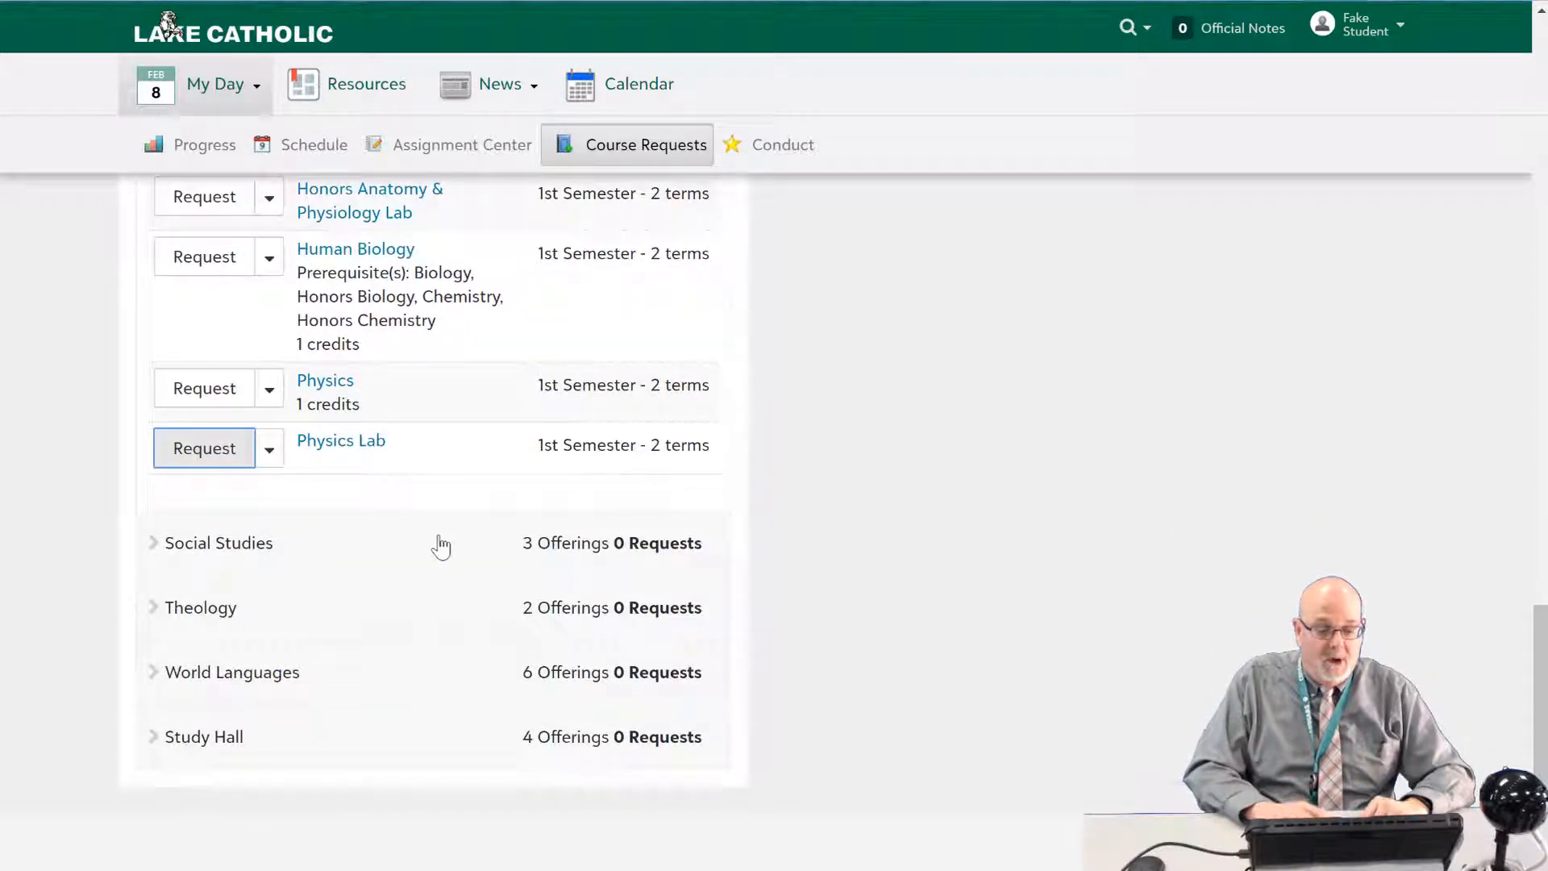
left_click(244, 544)
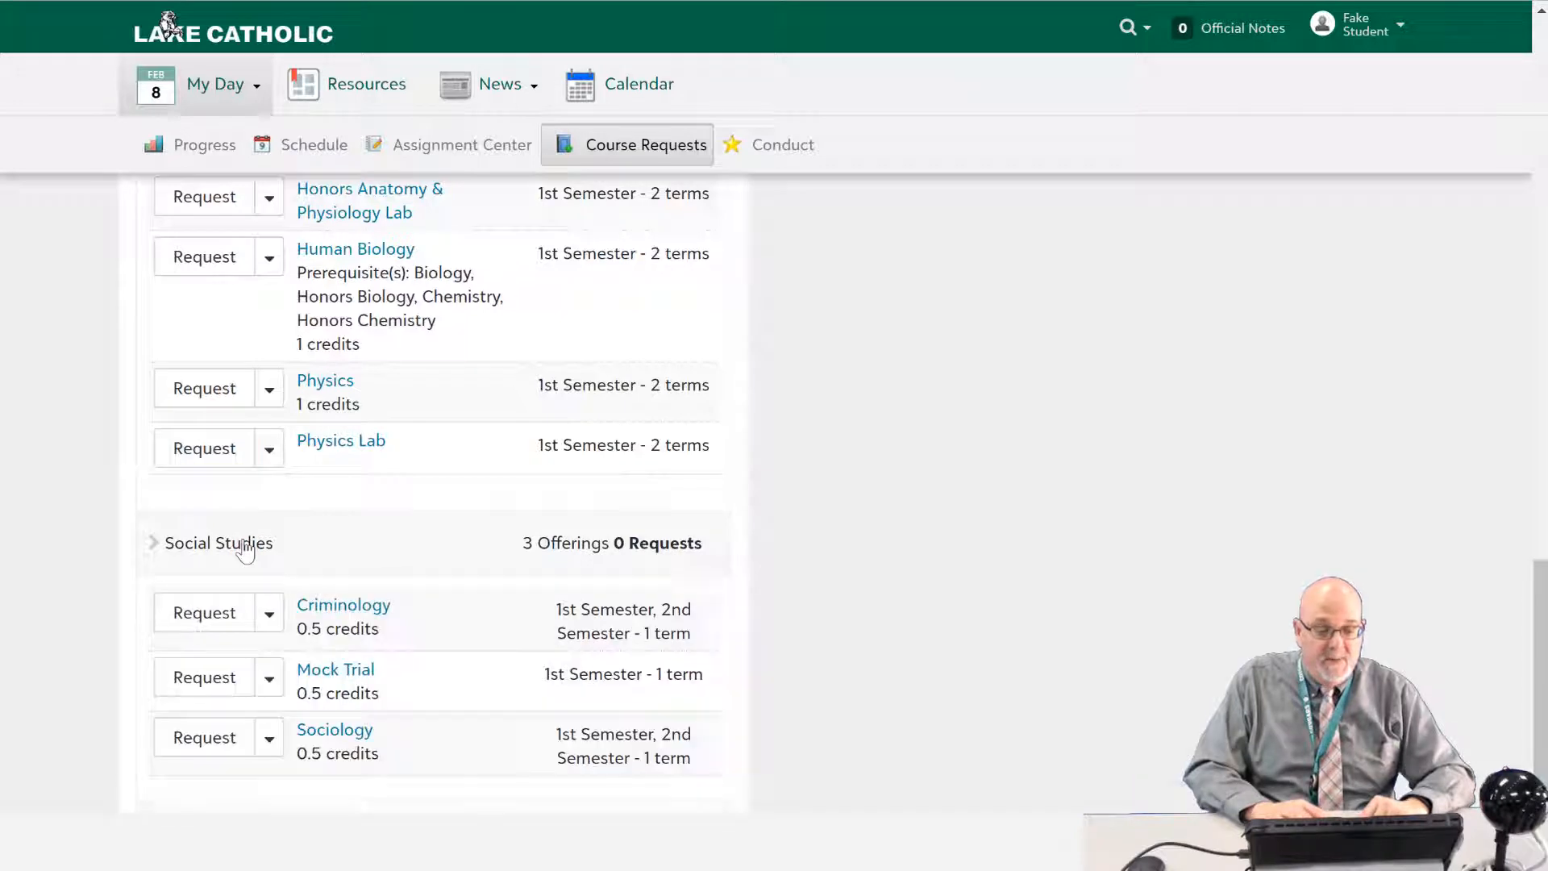
left_click(203, 611)
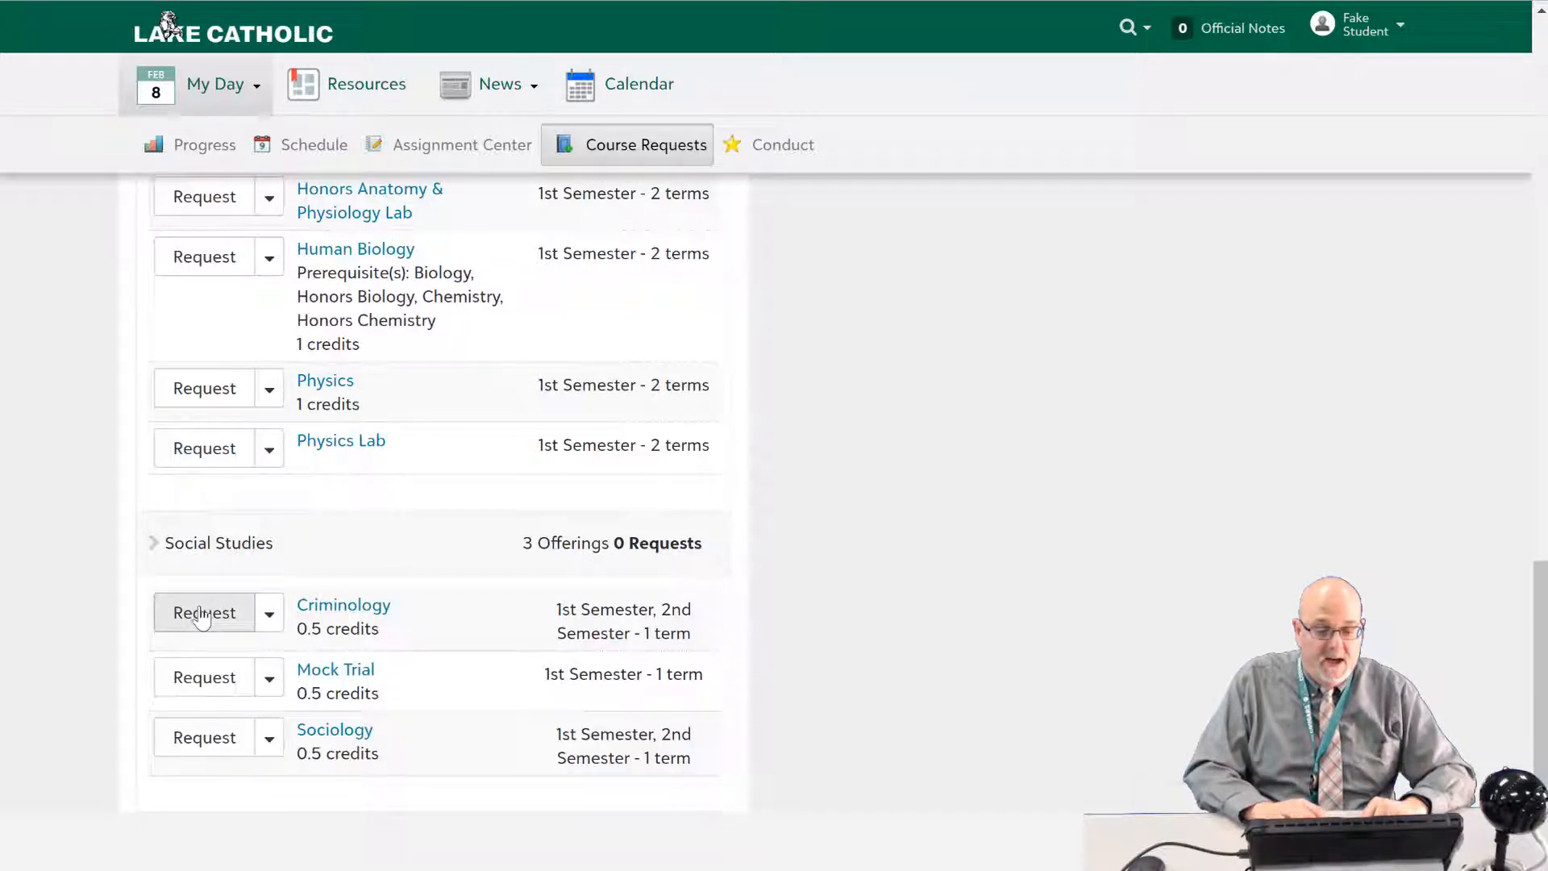
left_click(192, 741)
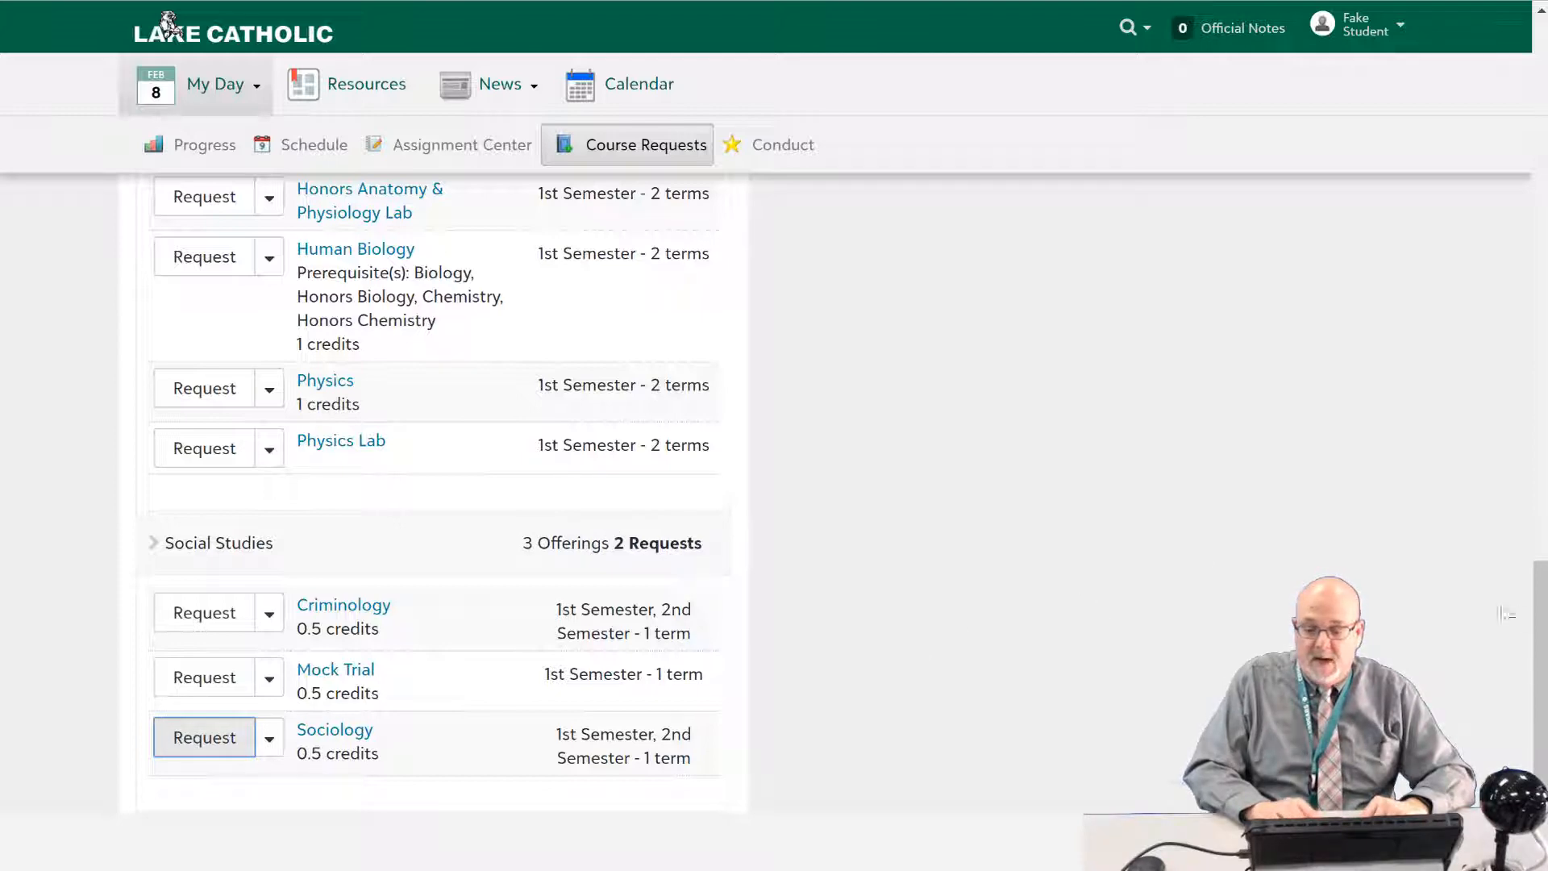
Step: Request both Theology courses, Ecumenical and Interreligious Issues and Living as a Disciple of Jesus Christ in Society
left_click_drag(1541, 644, 454, 597)
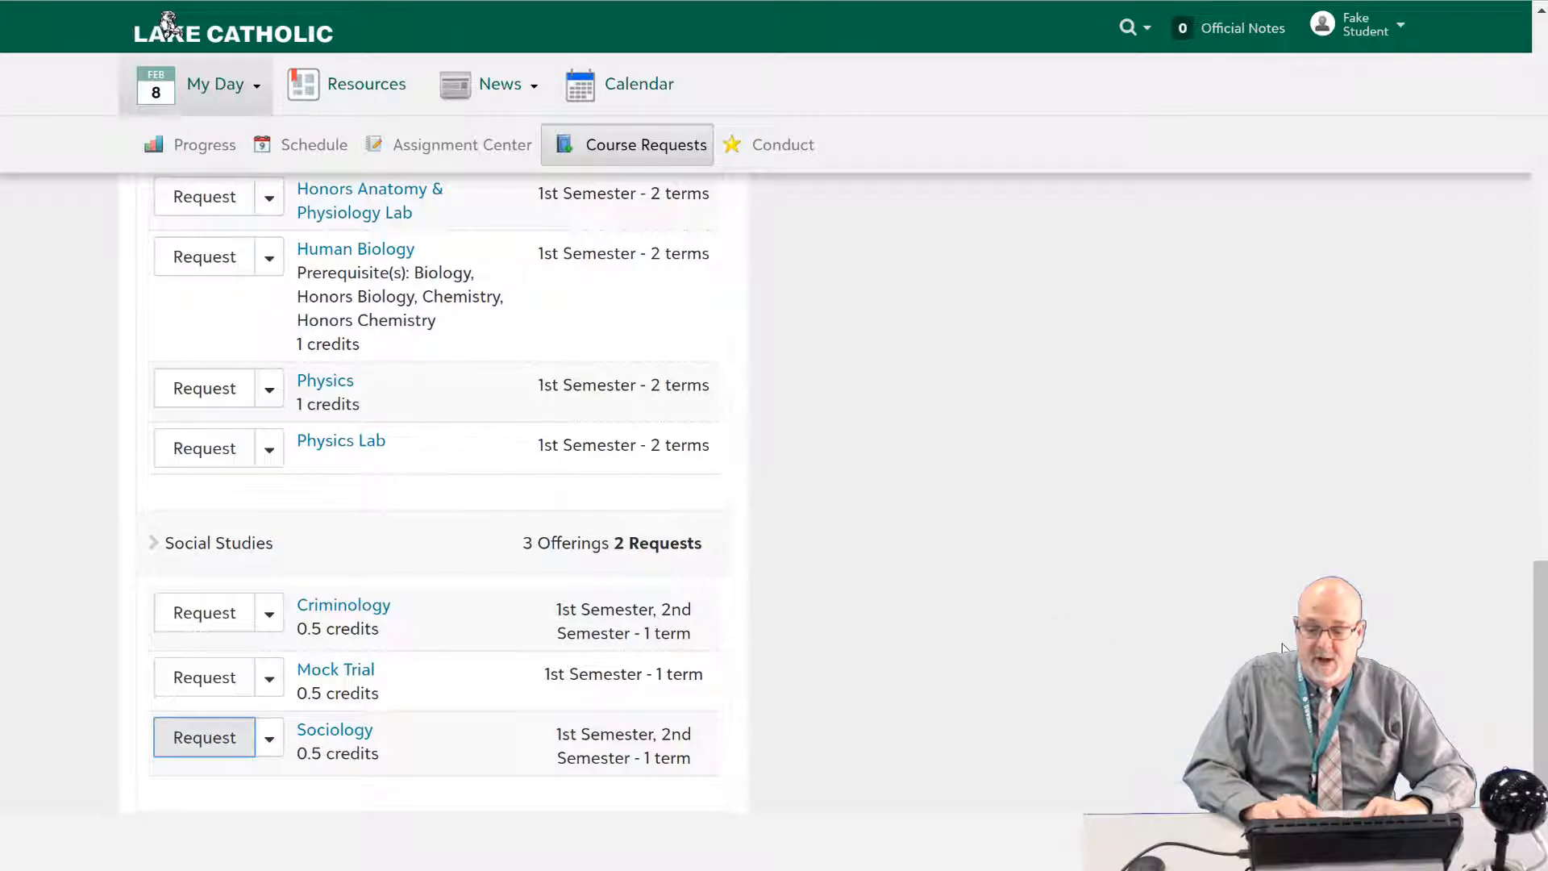
scroll(435, 484, "down", 3)
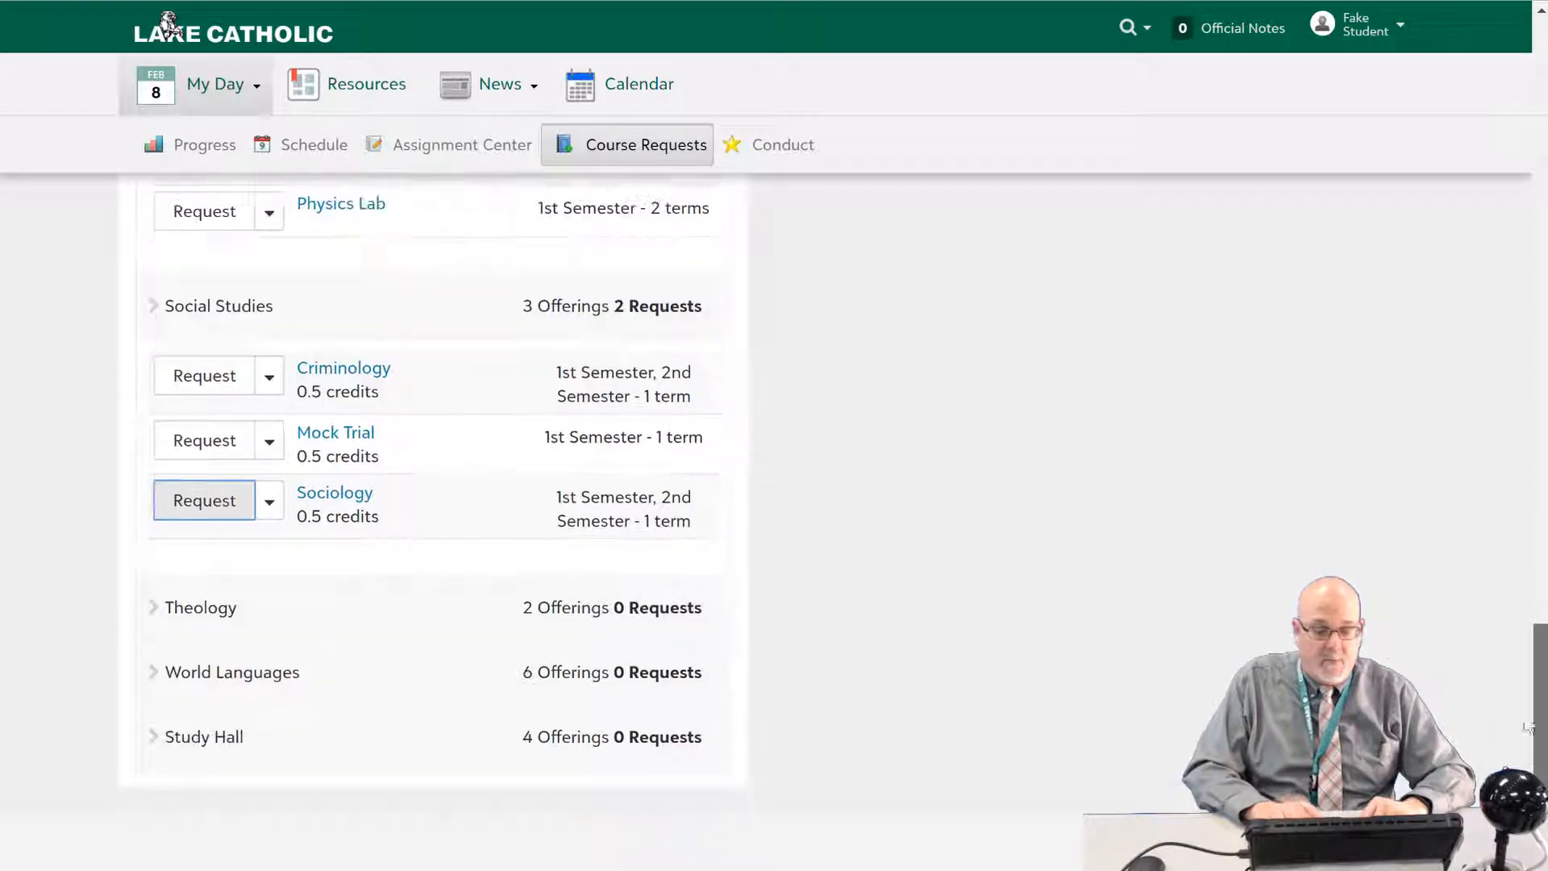
left_click(201, 617)
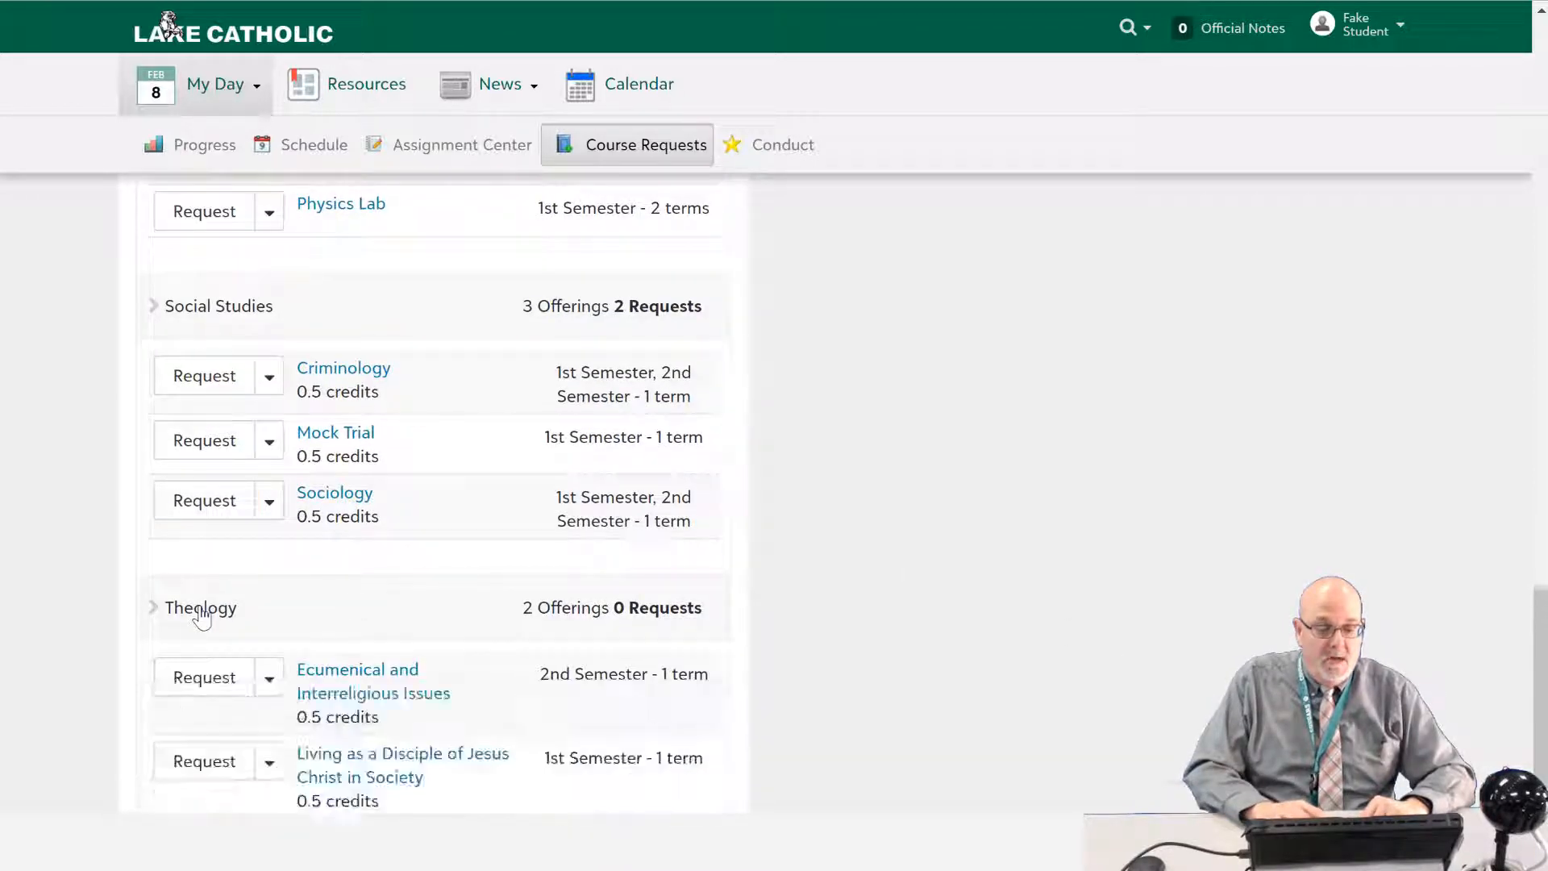
left_click(201, 762)
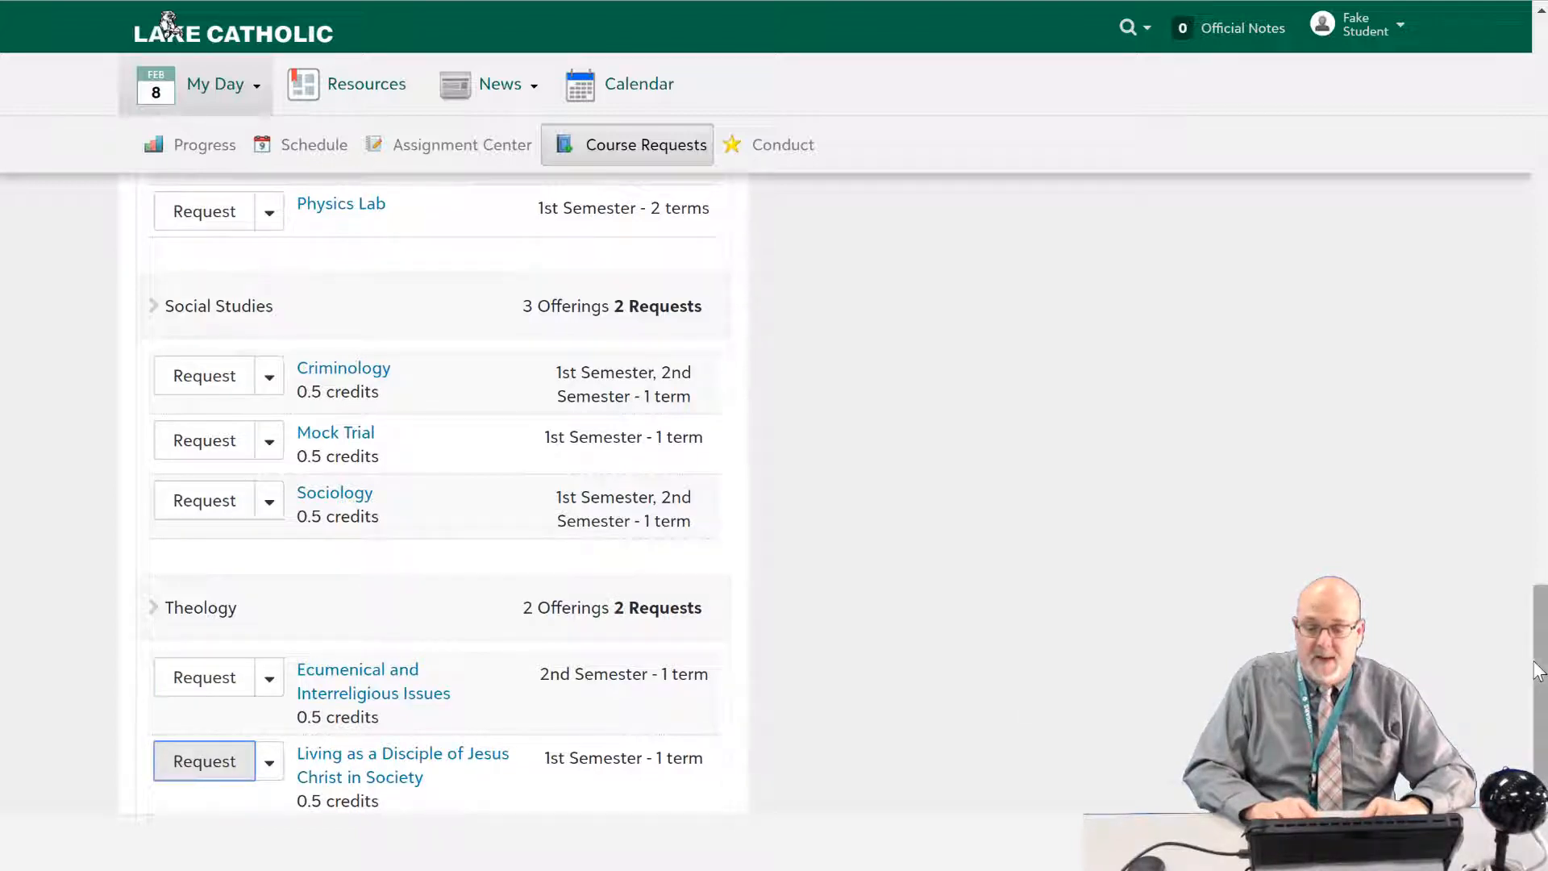
Step: Check the requests-per-term total and request Digital Photography & Design from the Visual Arts offerings
left_click_drag(1539, 666, 1539, 179)
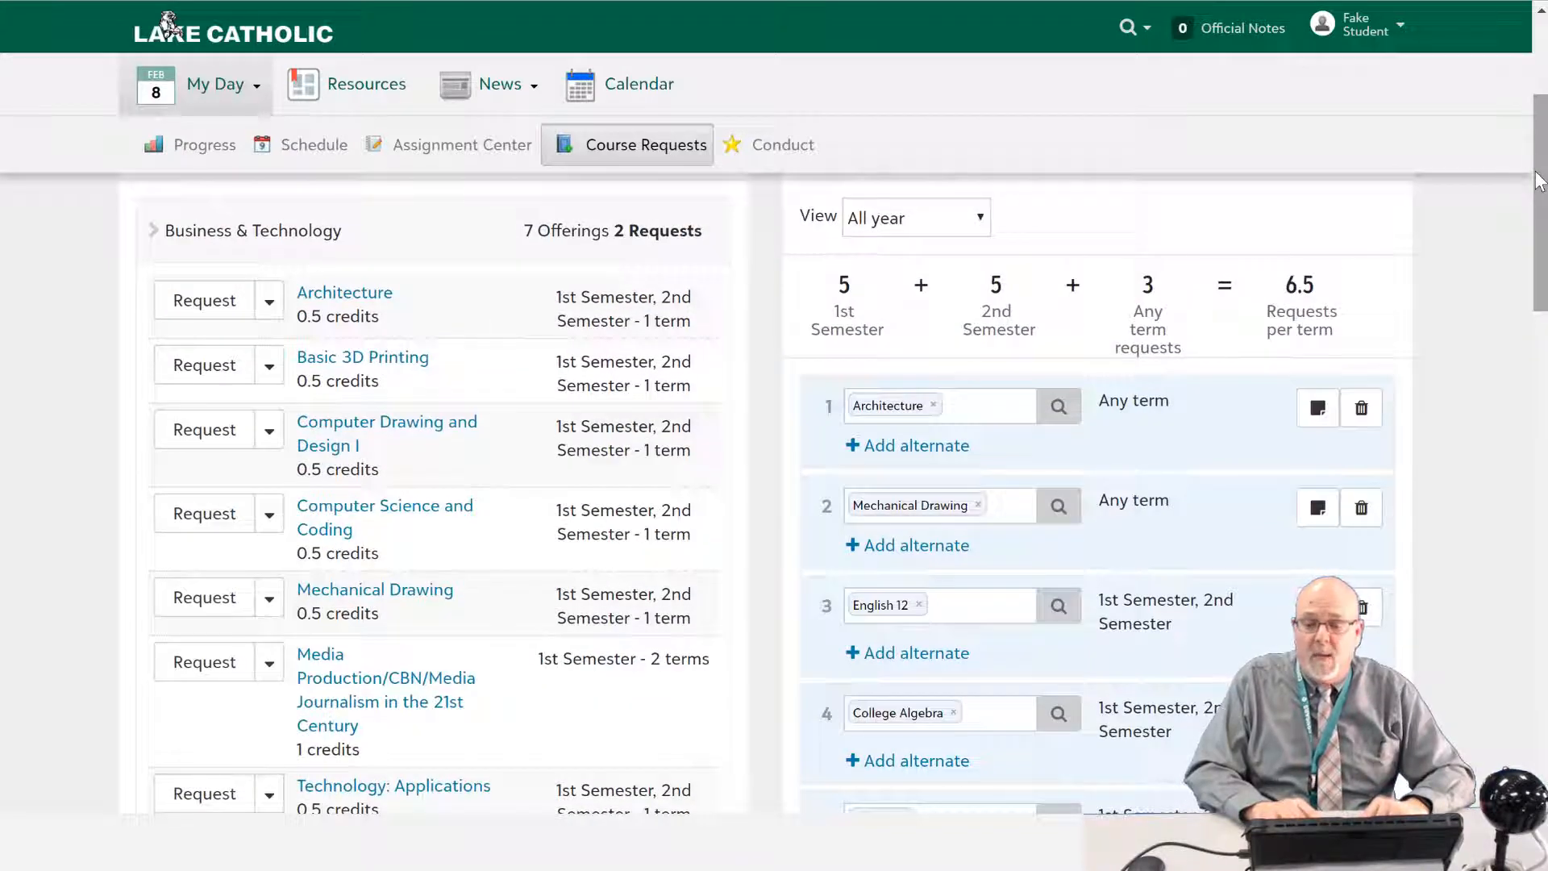
left_click_drag(1543, 189, 1542, 144)
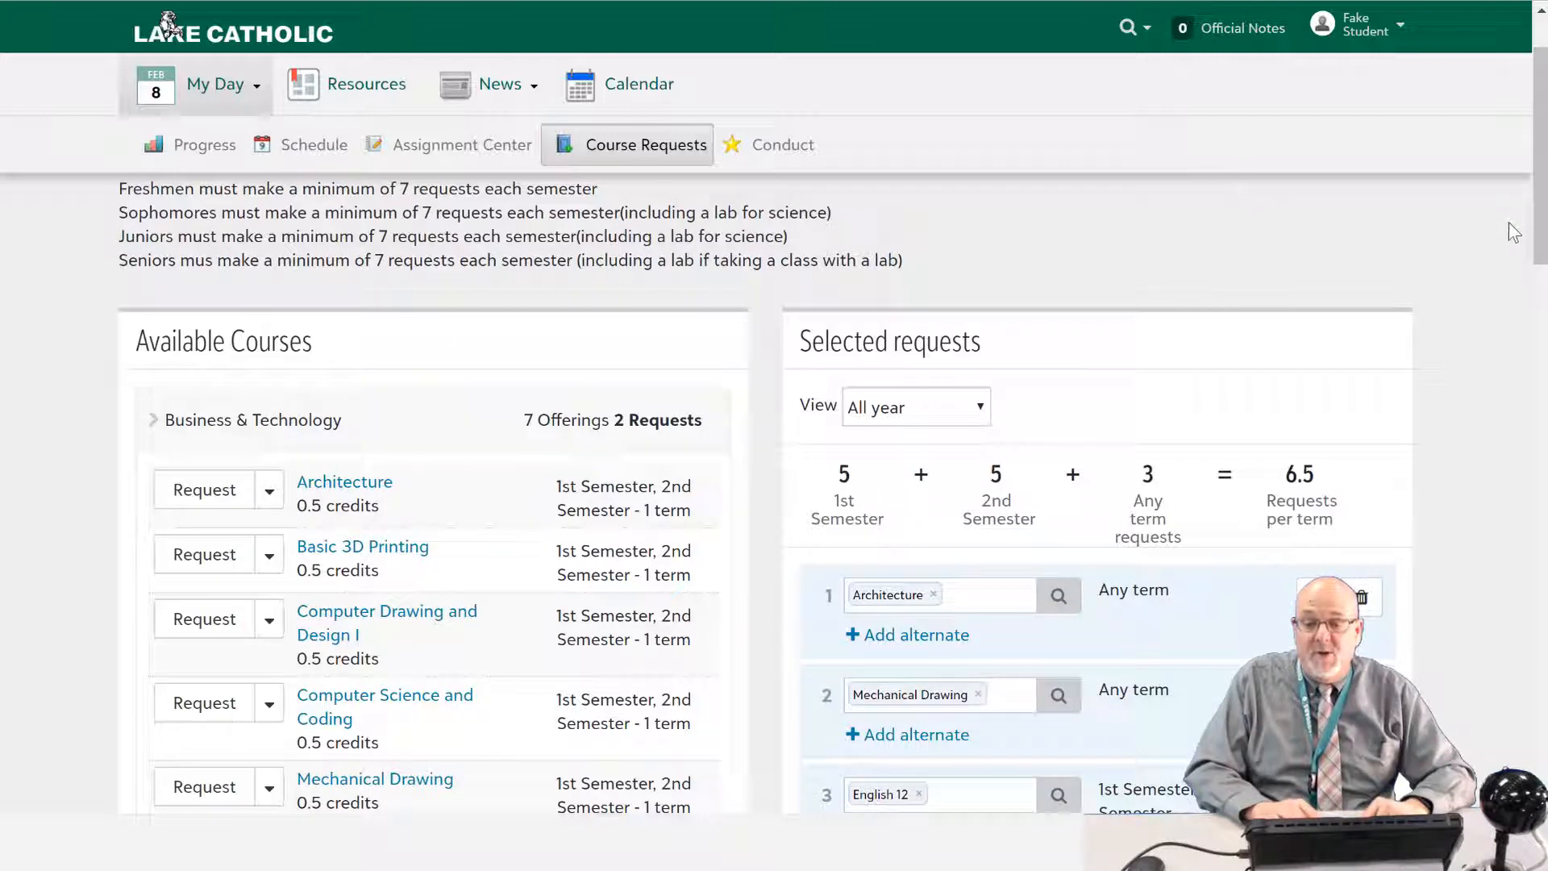
scroll(1536, 226, "down", 6)
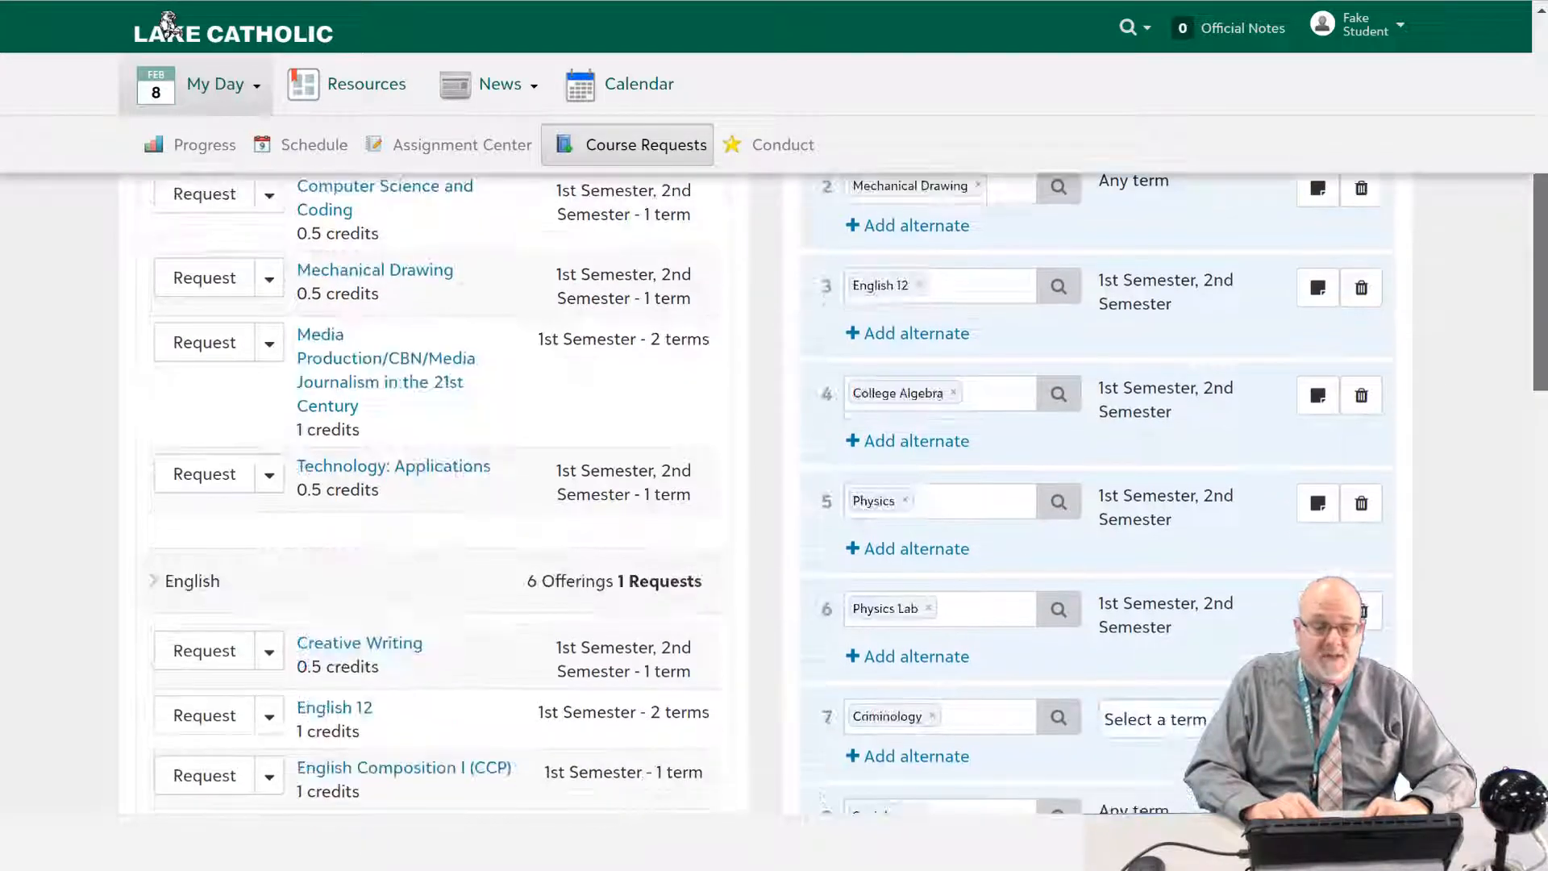
scroll(359, 402, "down", 6)
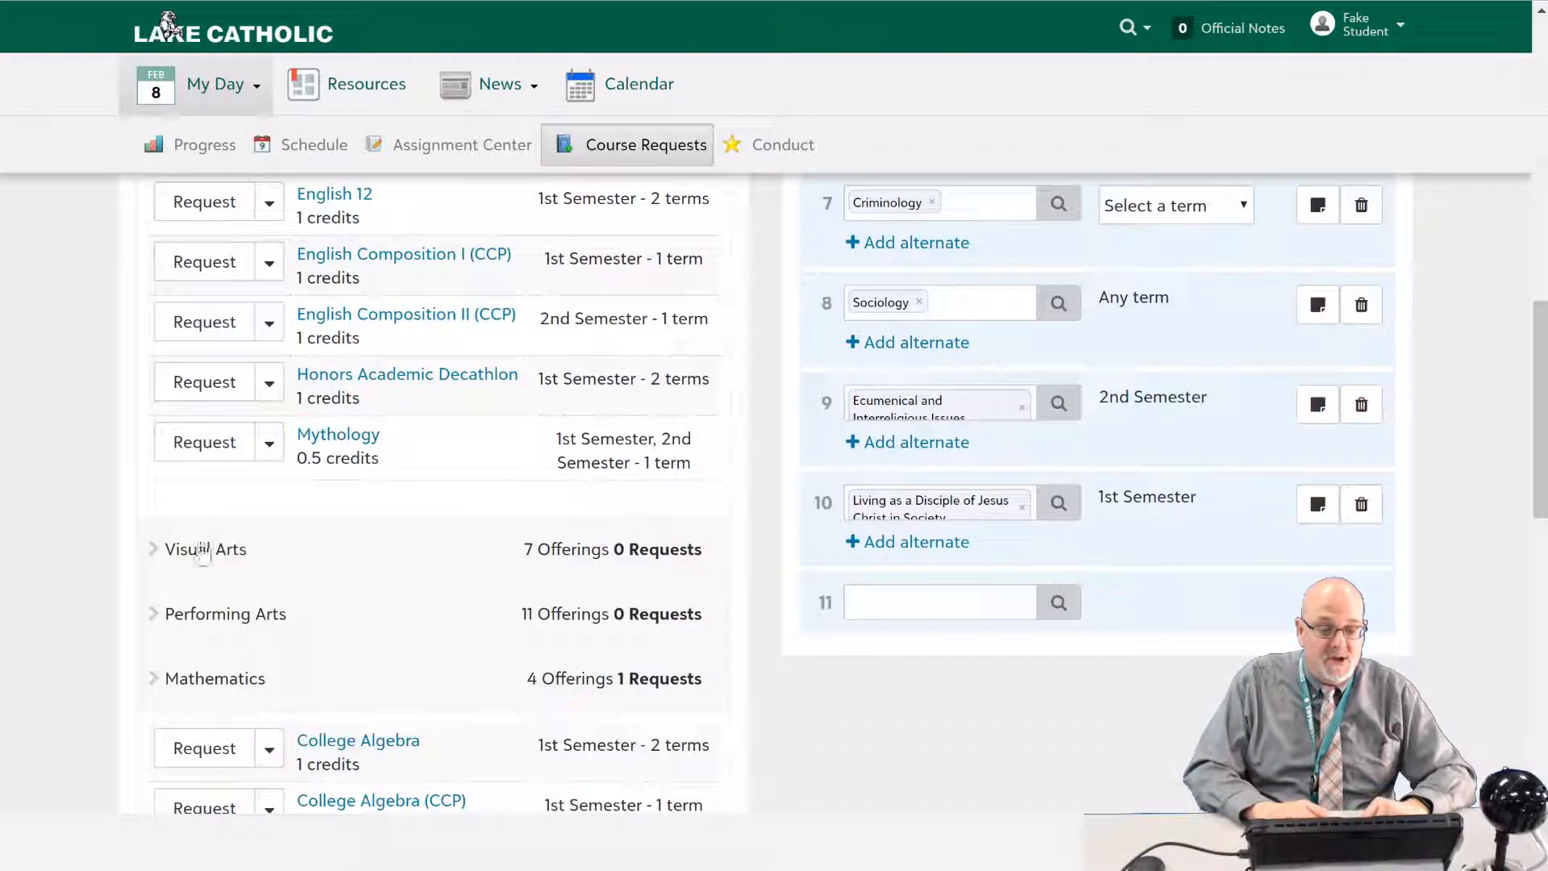
left_click(201, 552)
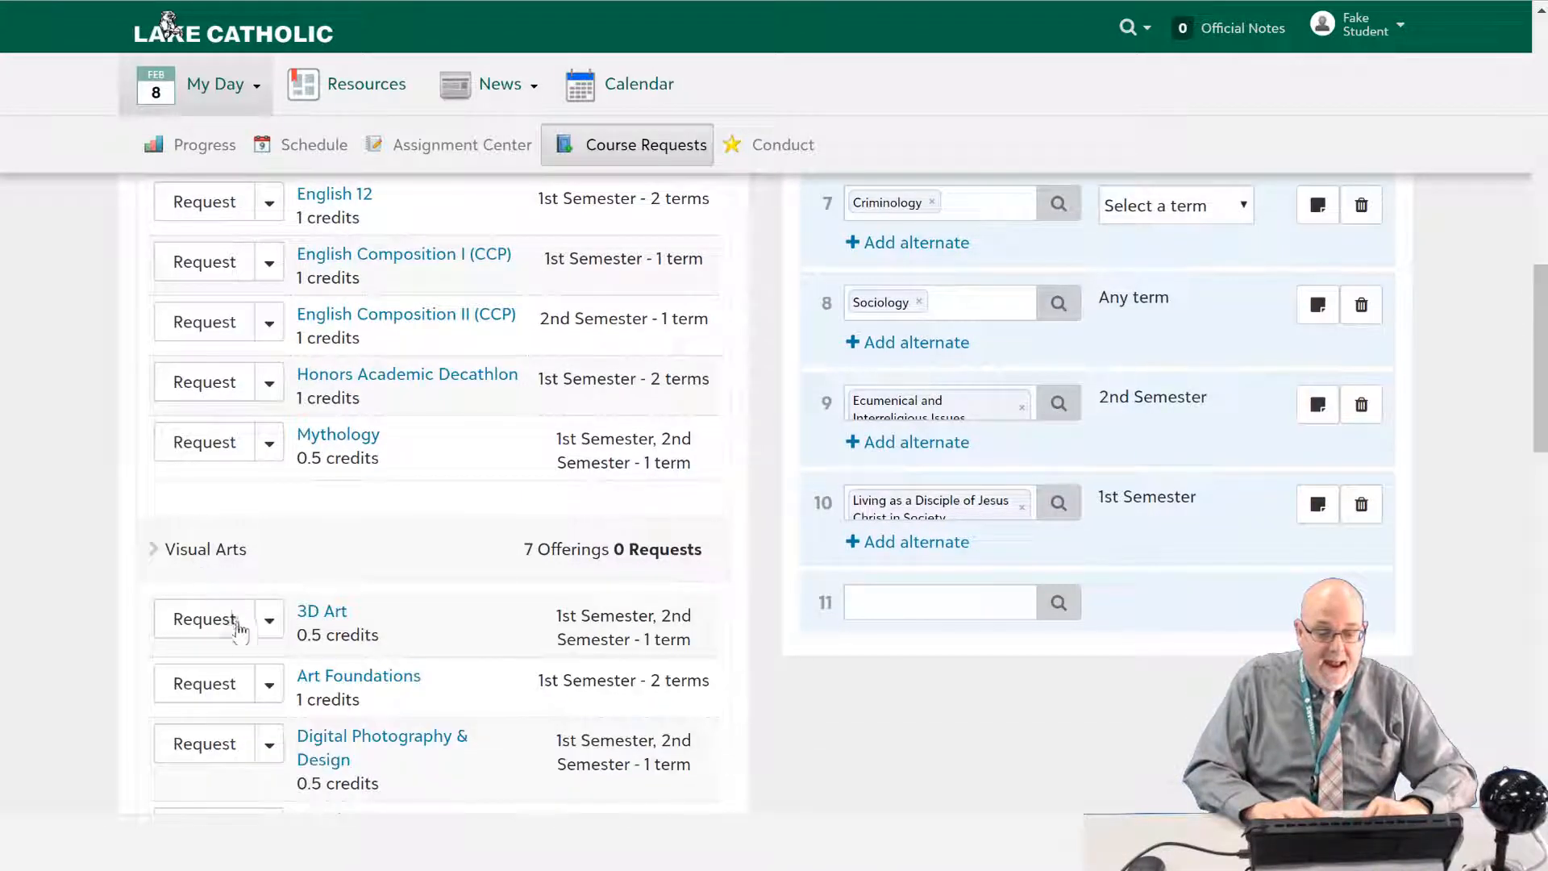
left_click(203, 746)
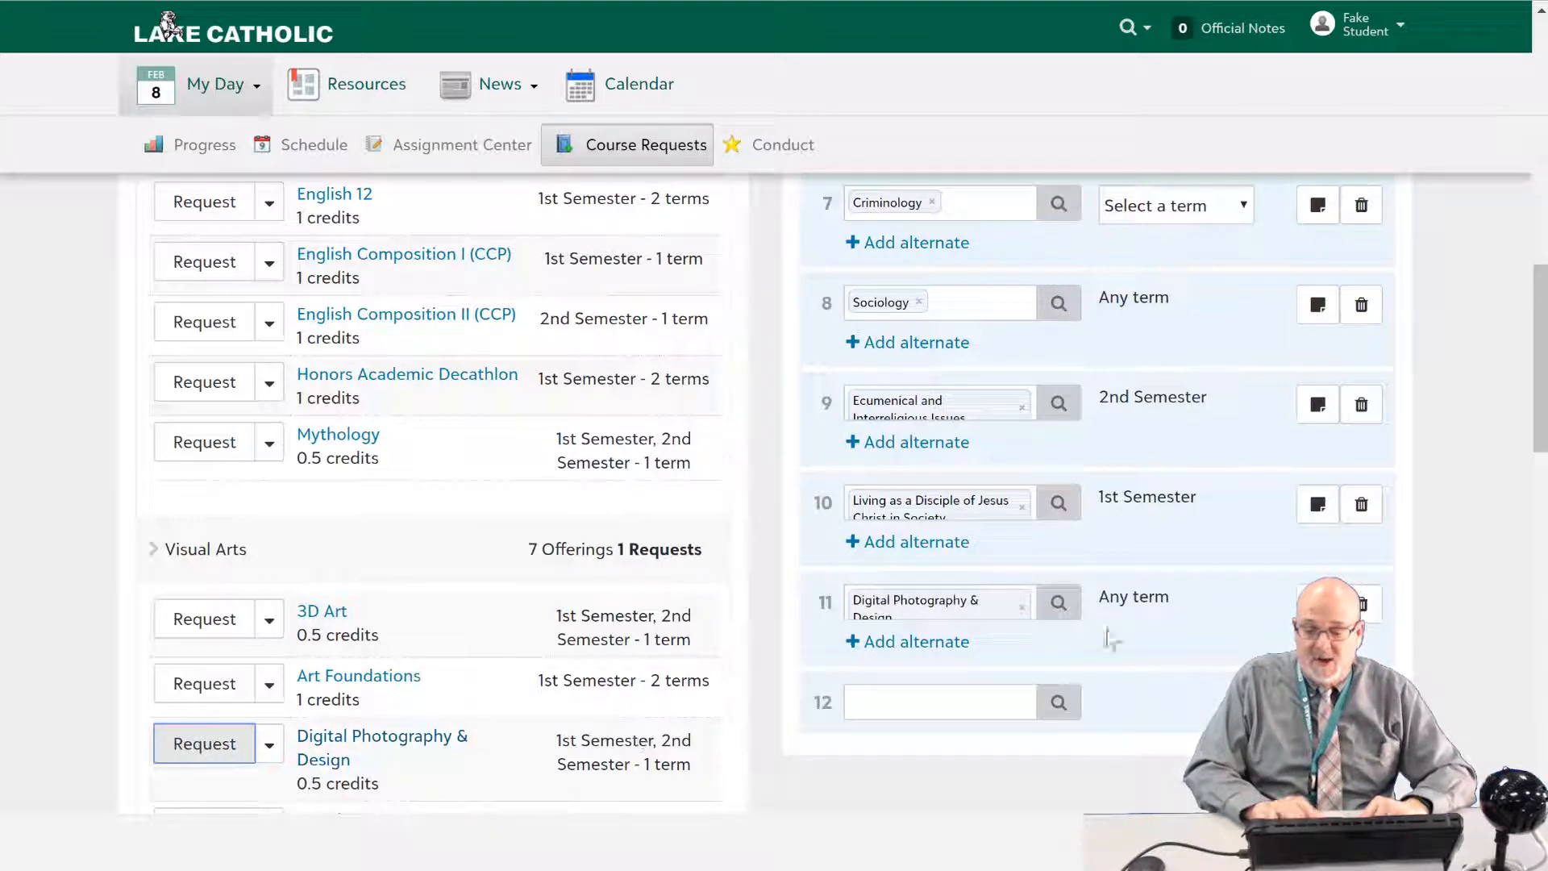
Step: Add Basic 3D Printing as the any-term alternate for the Architecture request
left_click_drag(1542, 335, 1542, 265)
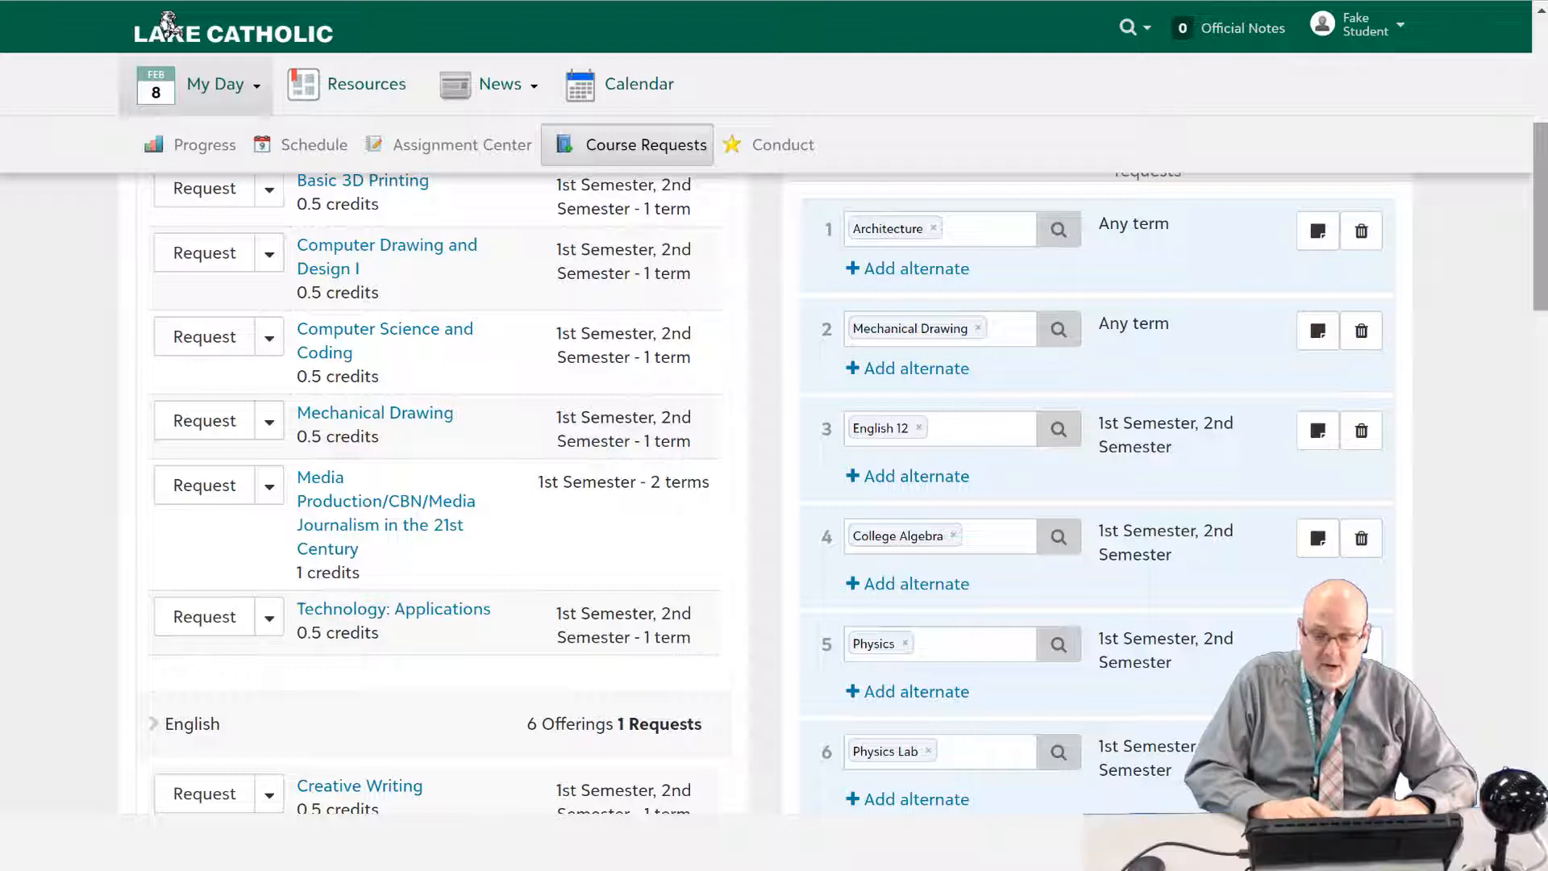
scroll(576, 310, "up", 5)
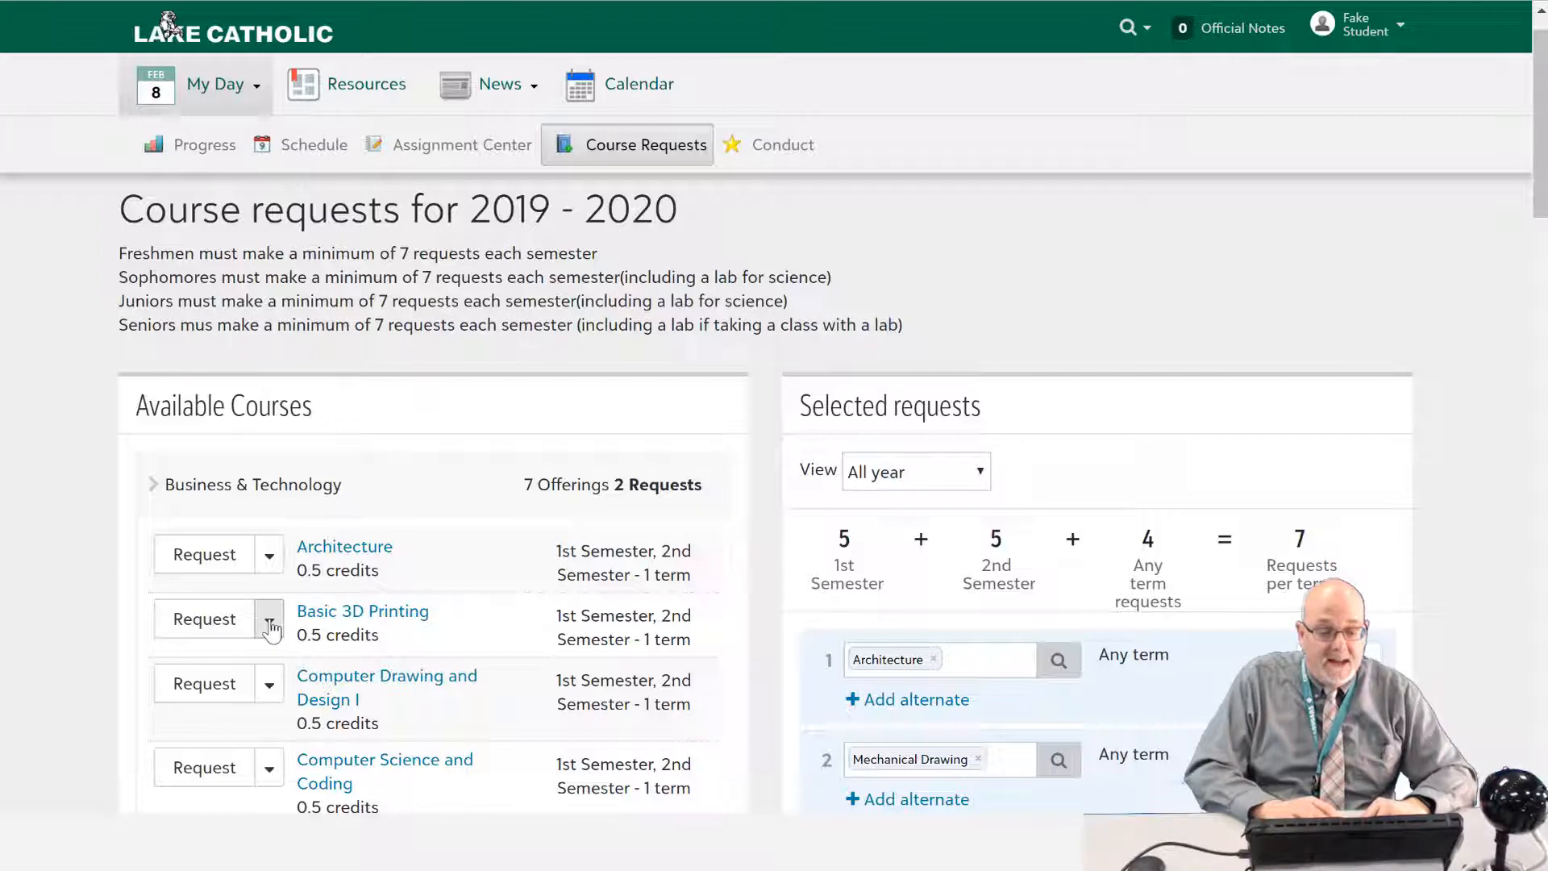
left_click(270, 625)
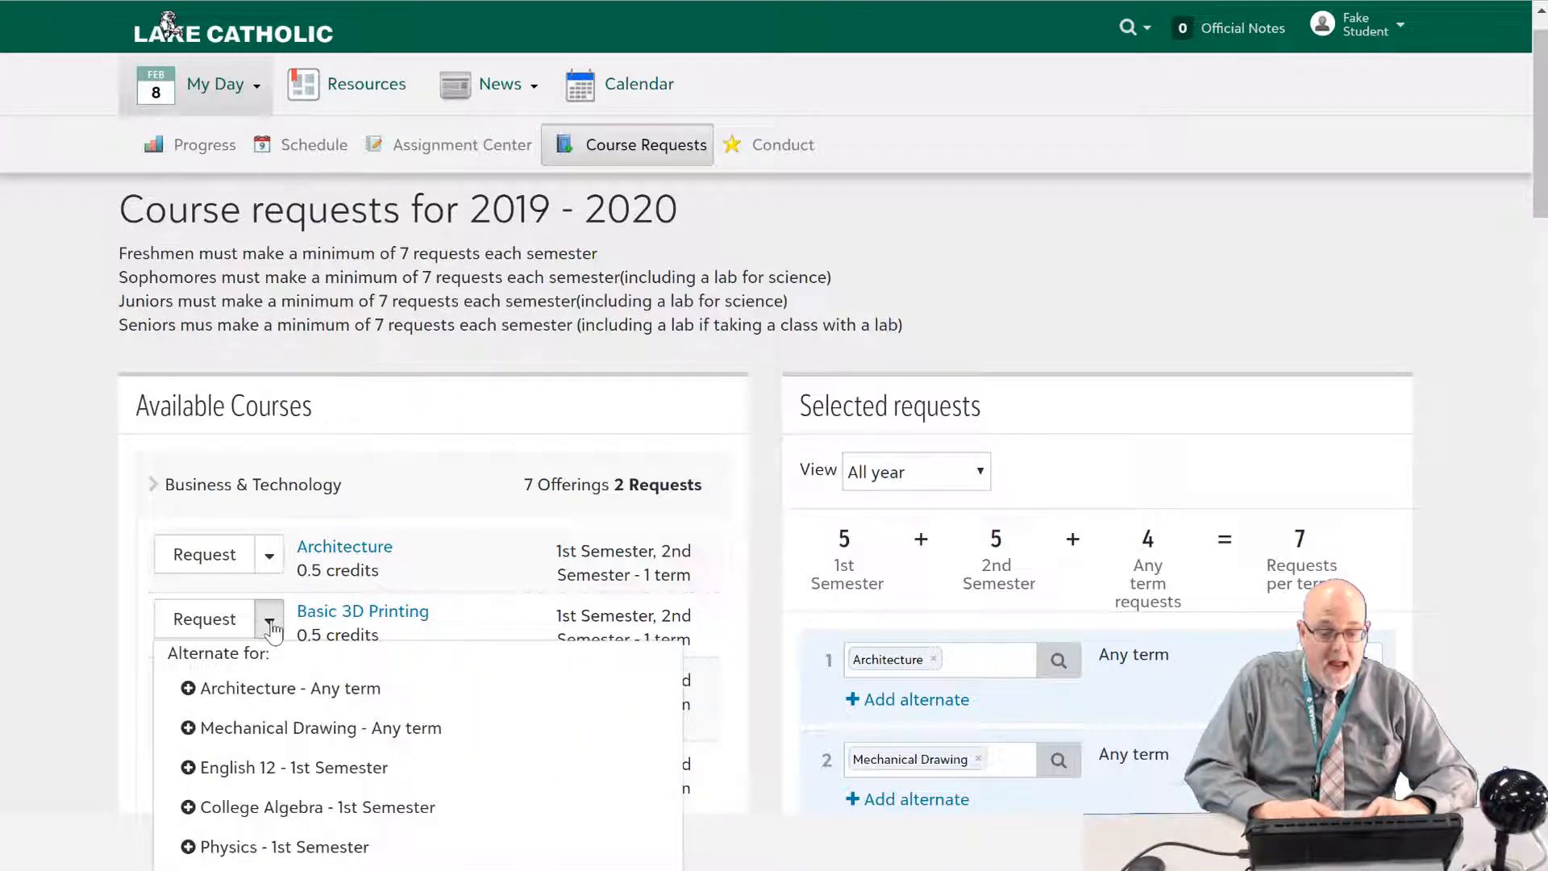
left_click(258, 689)
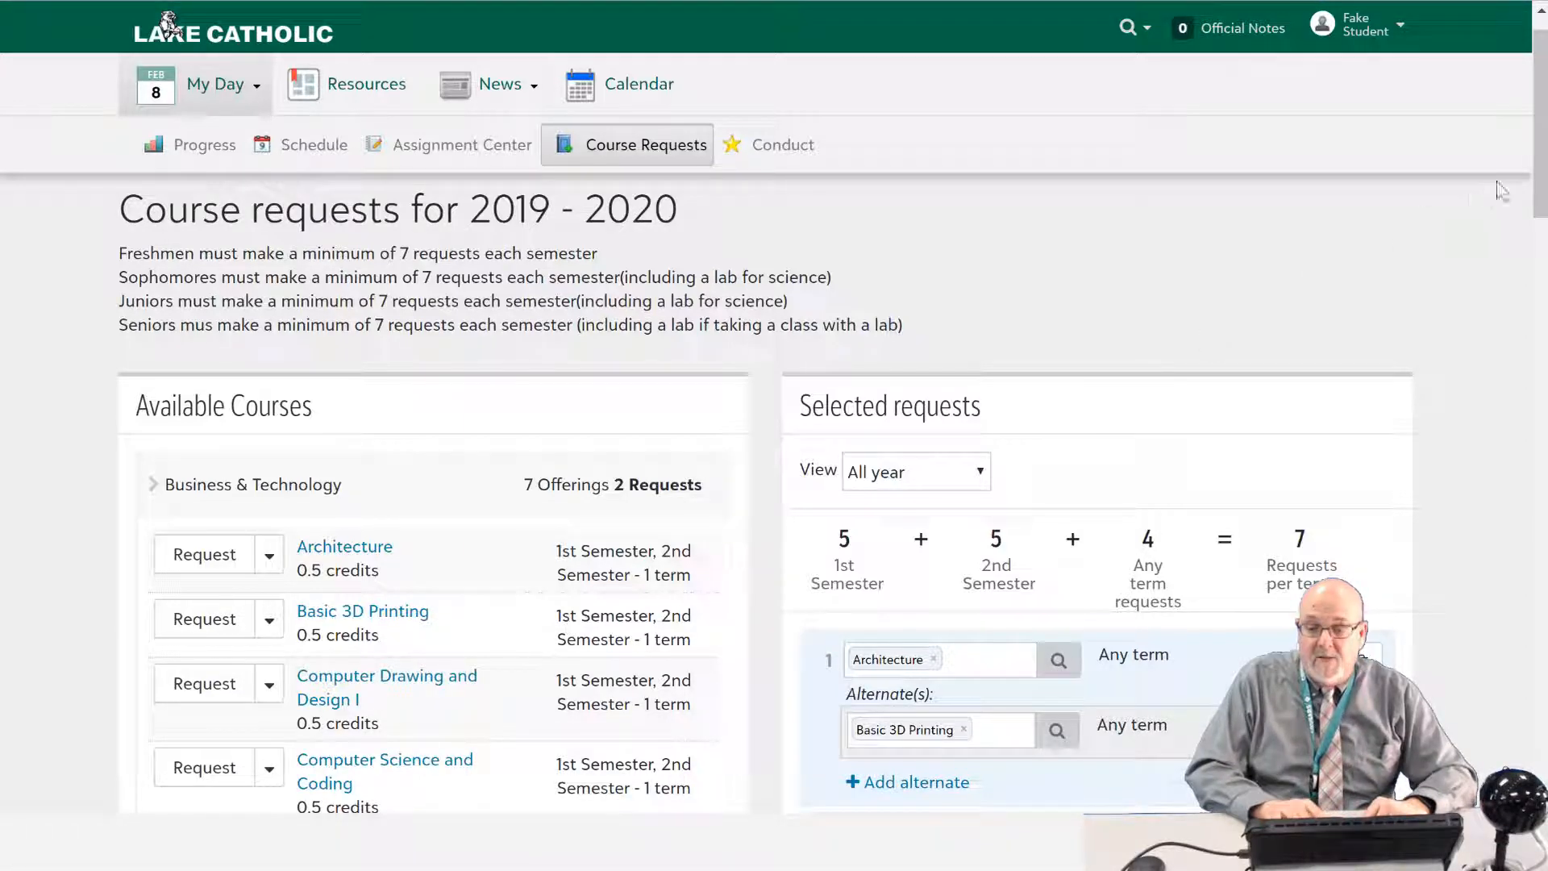
Step: Expand the Study Hall offerings to view the available Lakeland options
left_click_drag(1540, 191, 1540, 282)
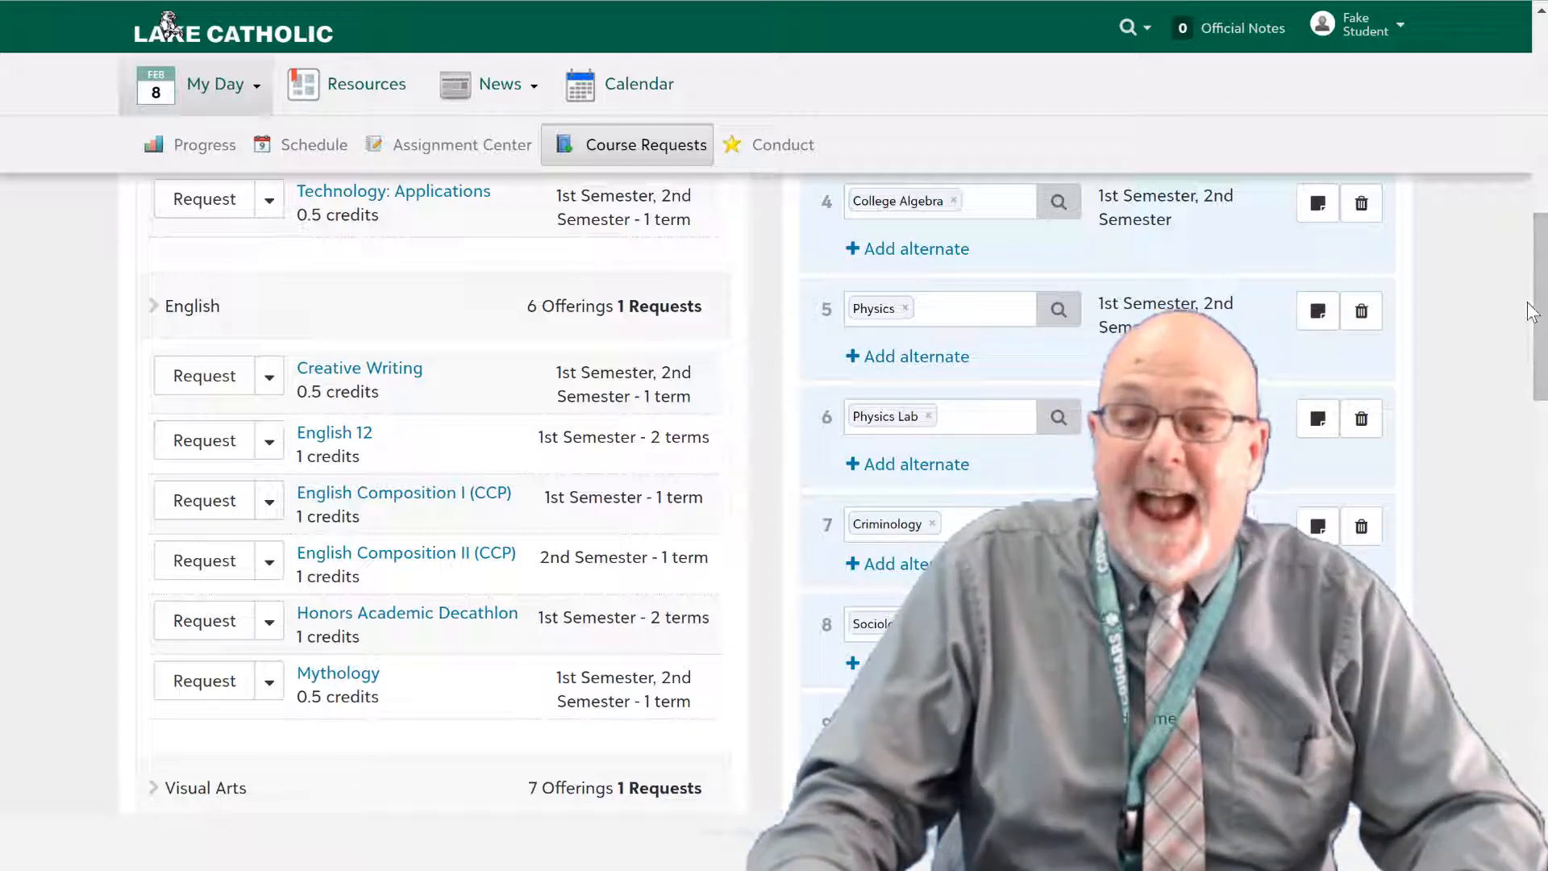
left_click_drag(1542, 289, 1542, 762)
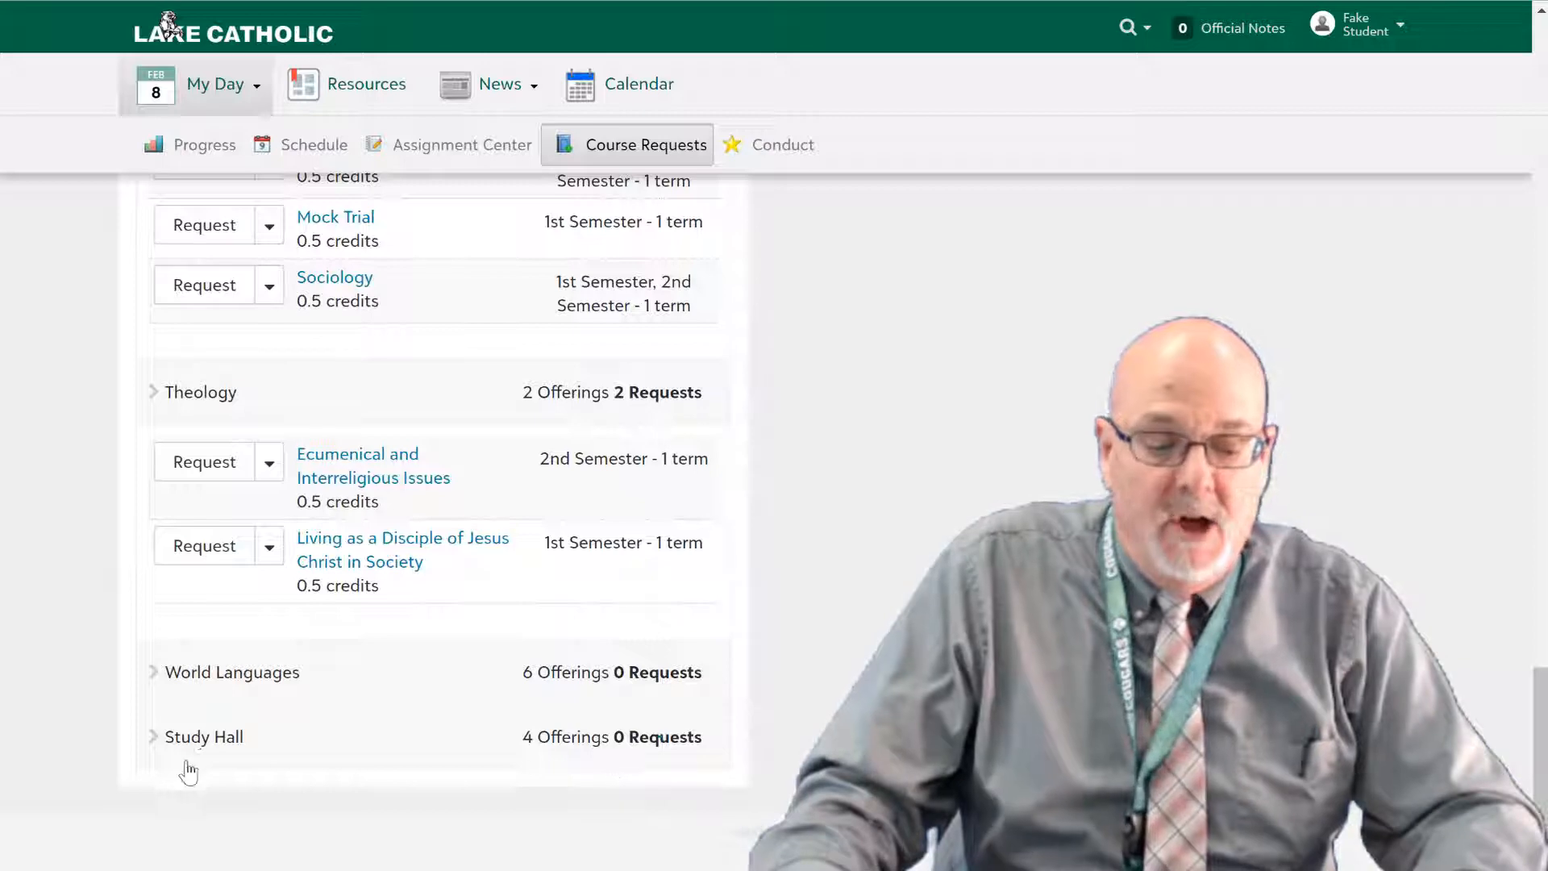
left_click(202, 742)
scroll(258, 740, "down", 4)
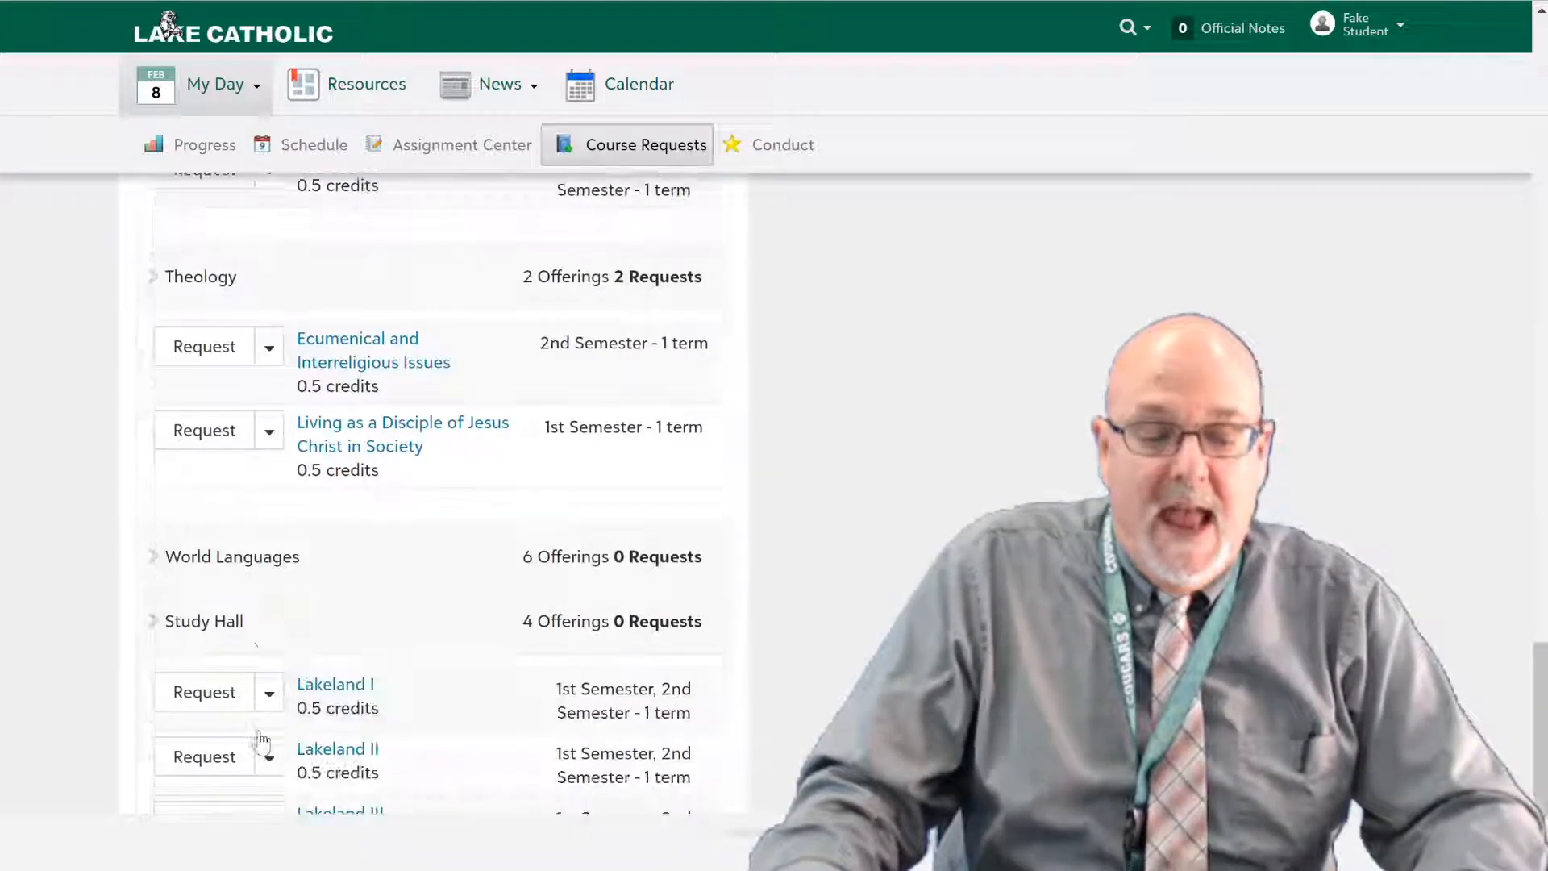